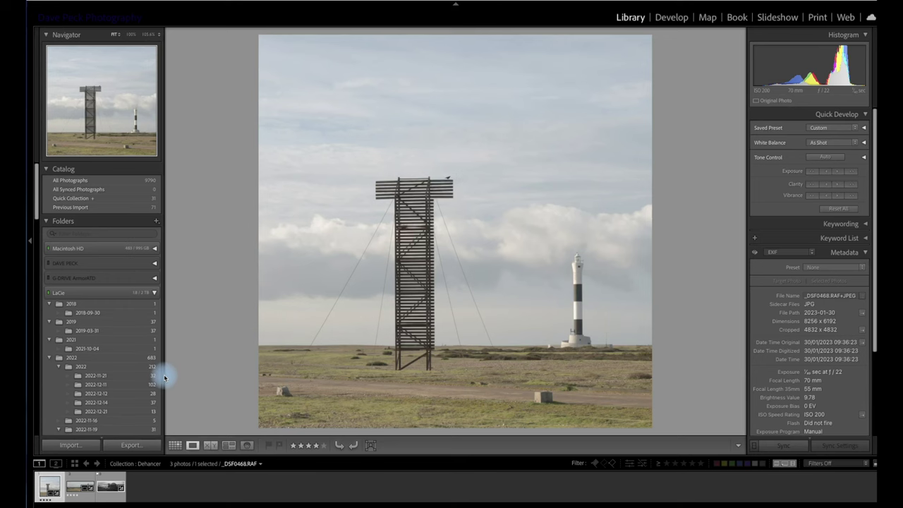
Look through the photos in the Dehancer collection and open the black-and-white photo DSCF2753-Edit-2.tif in the Develop module.
click(84, 482)
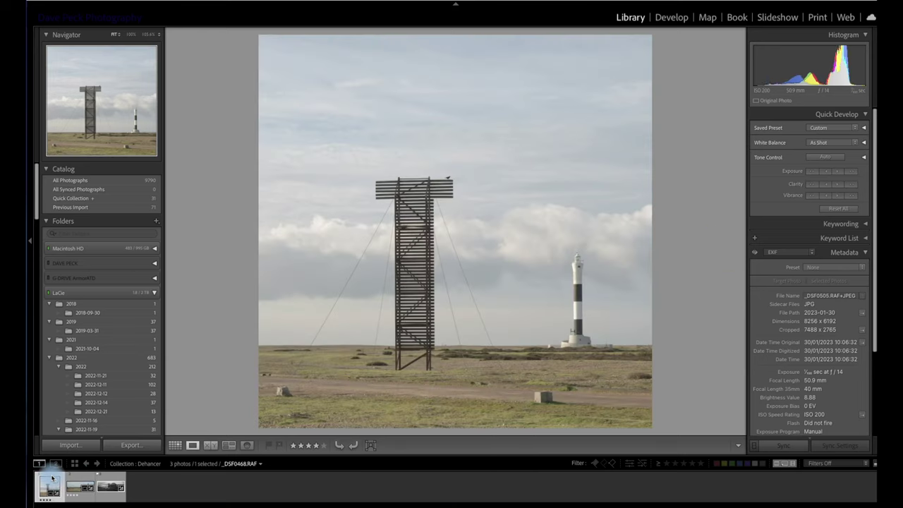
click(51, 479)
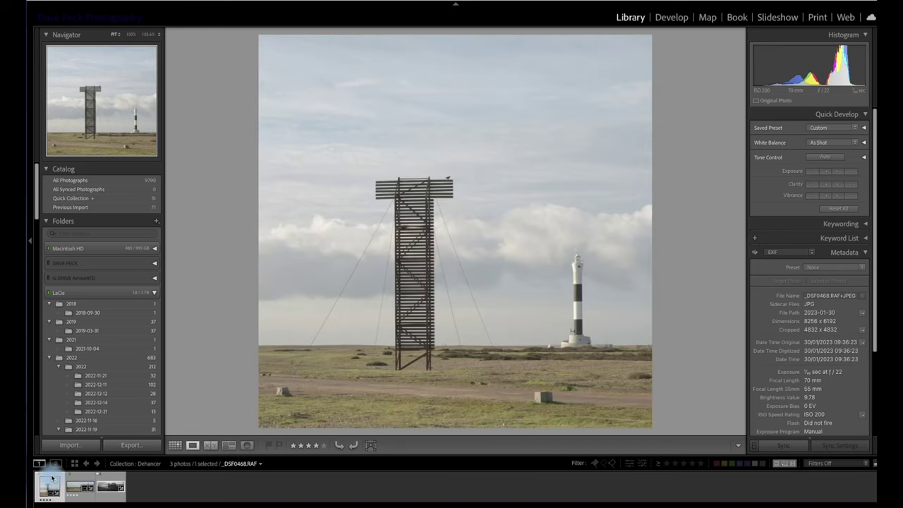
click(115, 481)
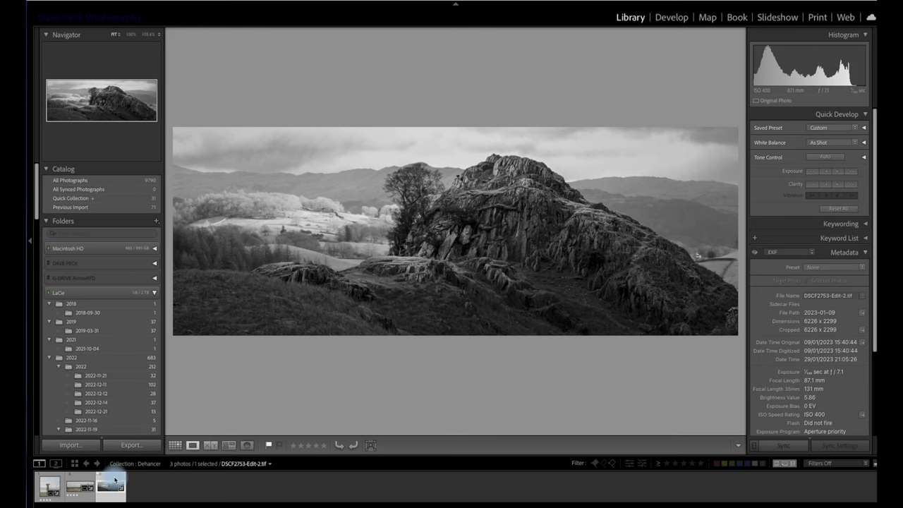
click(681, 18)
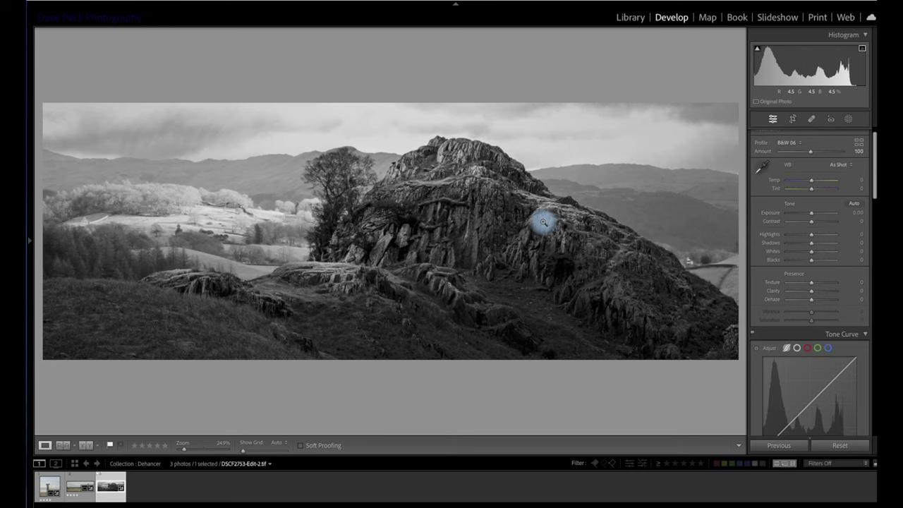
Try a sharpening amount of 28 on the black-and-white photo and inspect the rock detail up close.
scroll(798, 211, up, 2)
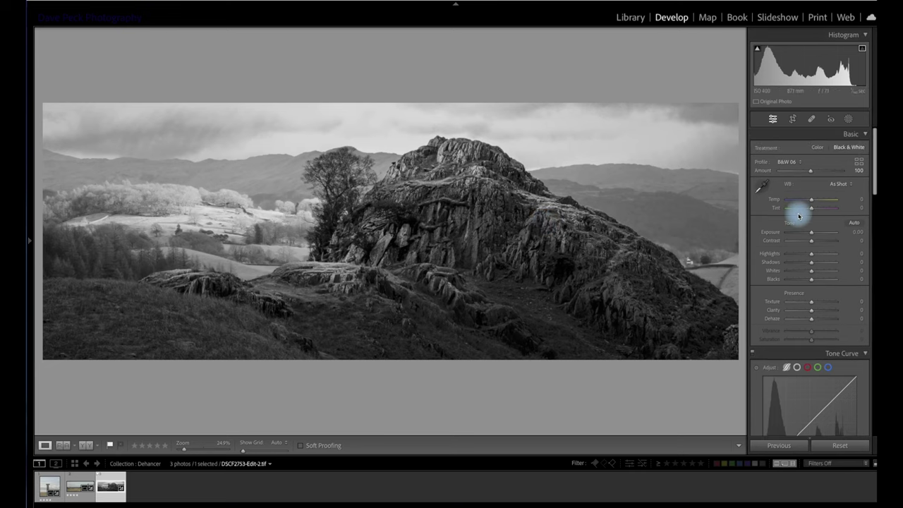
scroll(798, 216, down, 6)
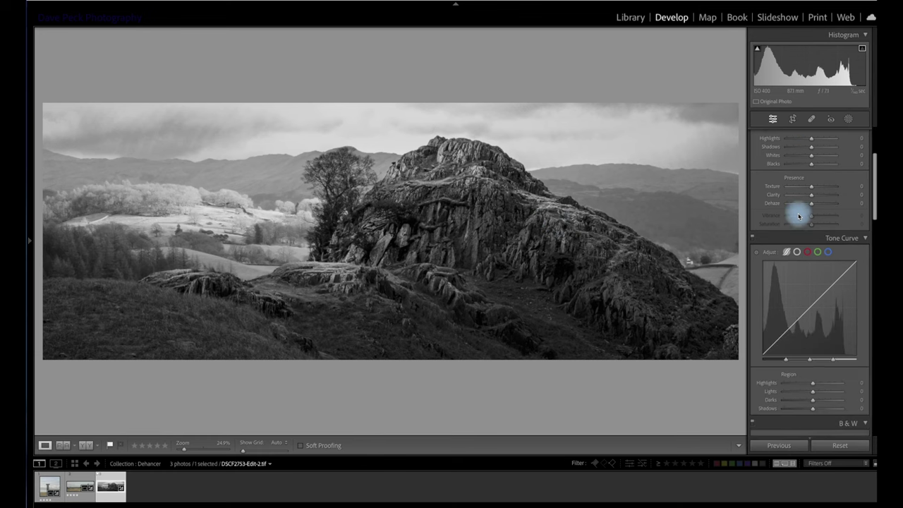
scroll(798, 214, down, 10)
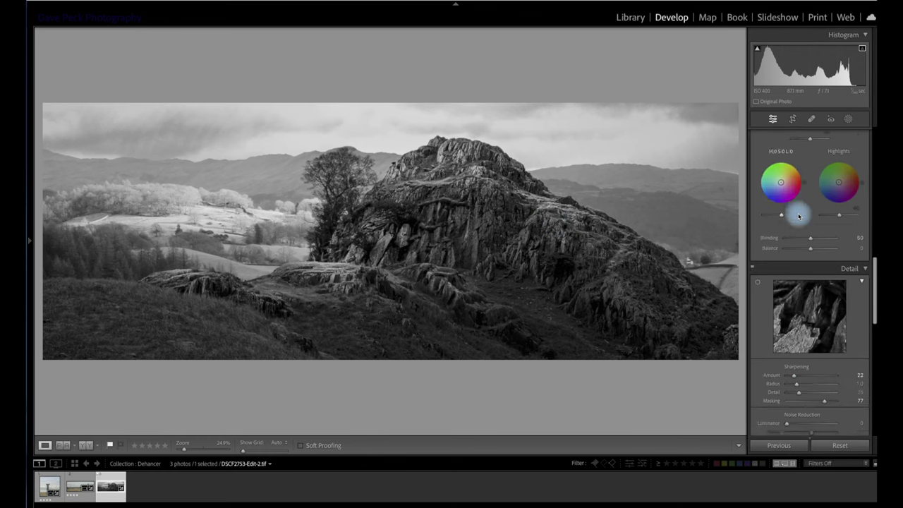
scroll(797, 214, down, 2)
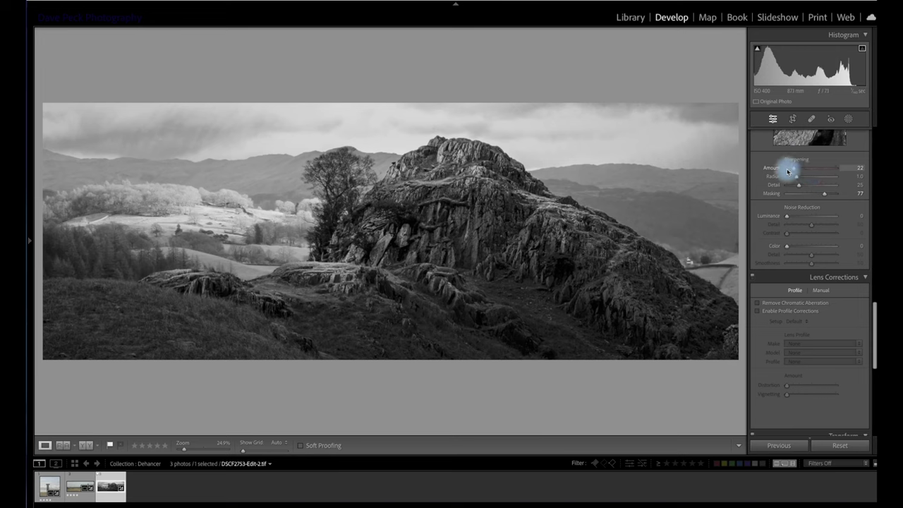
drag(788, 171, 796, 171)
click(619, 238)
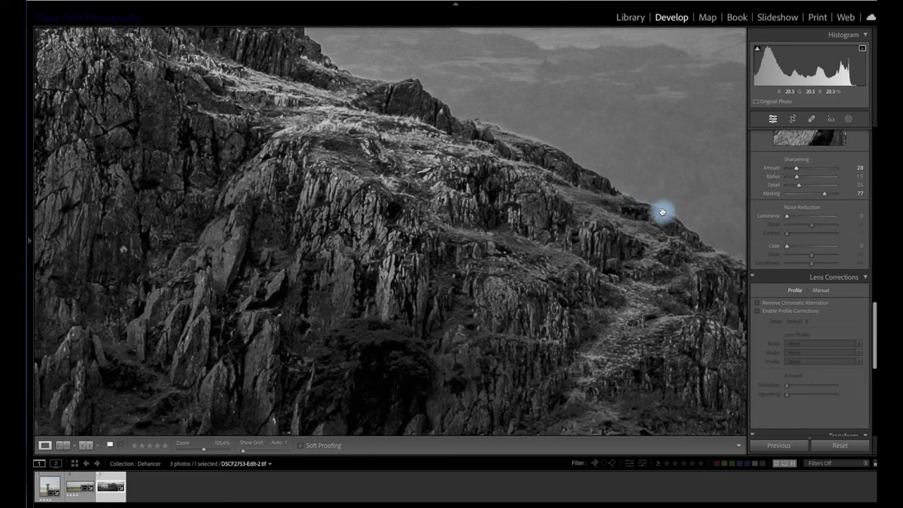
click(584, 204)
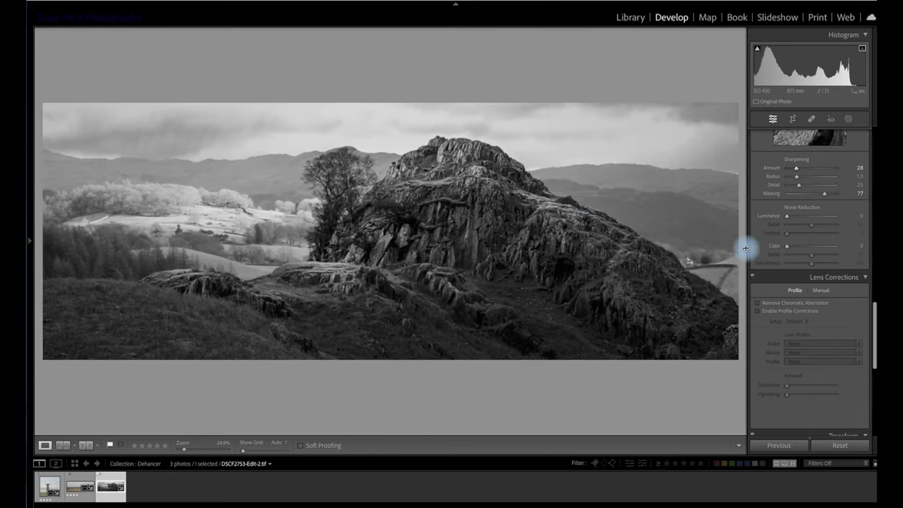
Set the black-and-white photo's sharpening amount to 0 and check the rock detail up close.
drag(795, 169, 782, 168)
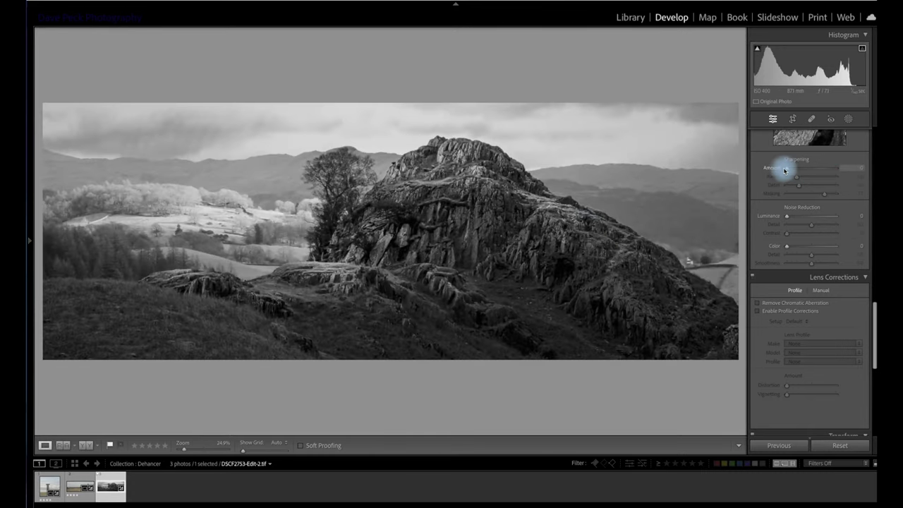
click(611, 220)
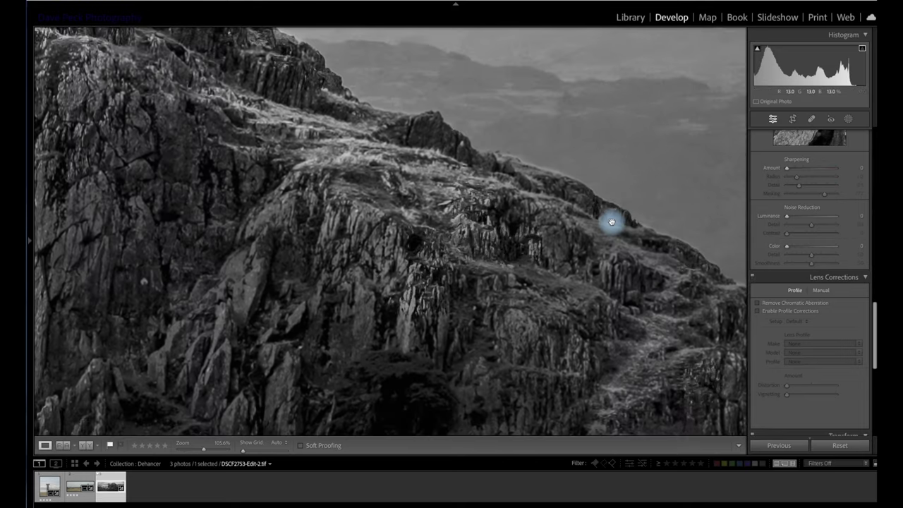
click(611, 222)
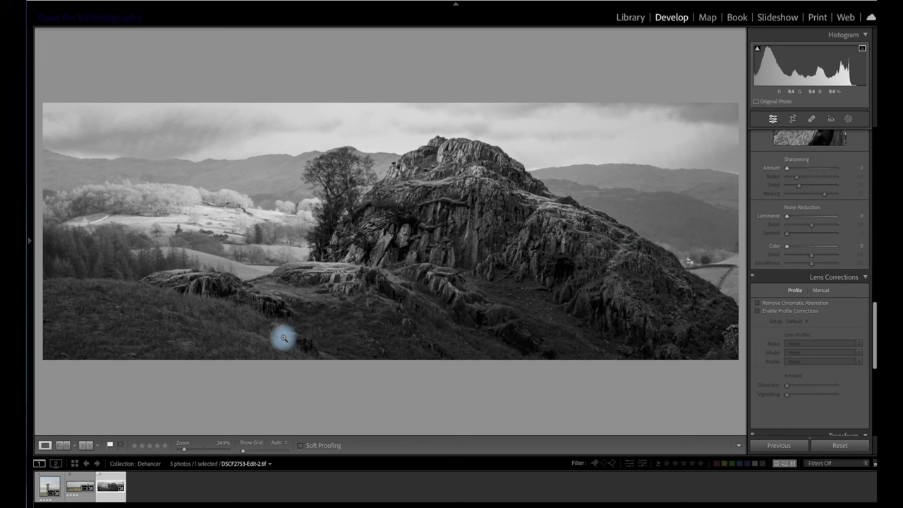
Examine the lighthouse photo's develop settings, including basic tone, color grading, sharpening, noise reduction and lens corrections.
click(49, 485)
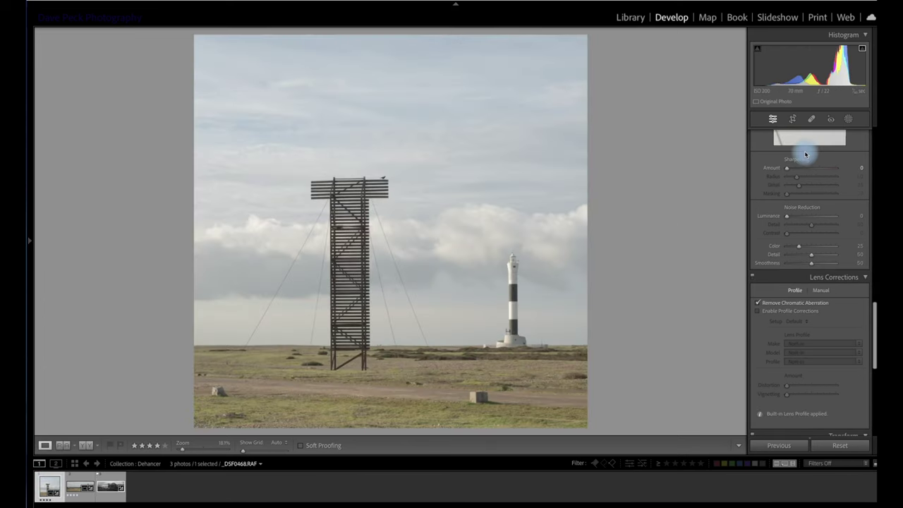
scroll(818, 186, up, 3)
scroll(818, 185, down, 3)
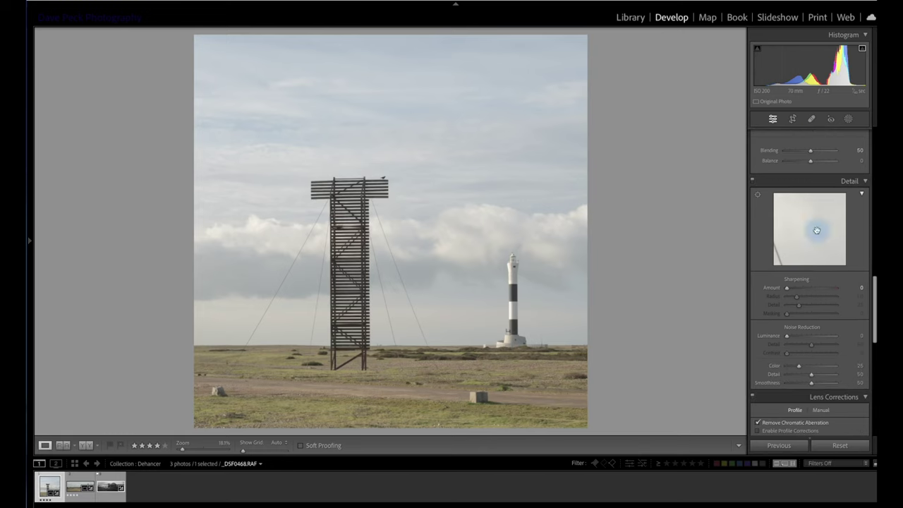
scroll(793, 301, up, 10)
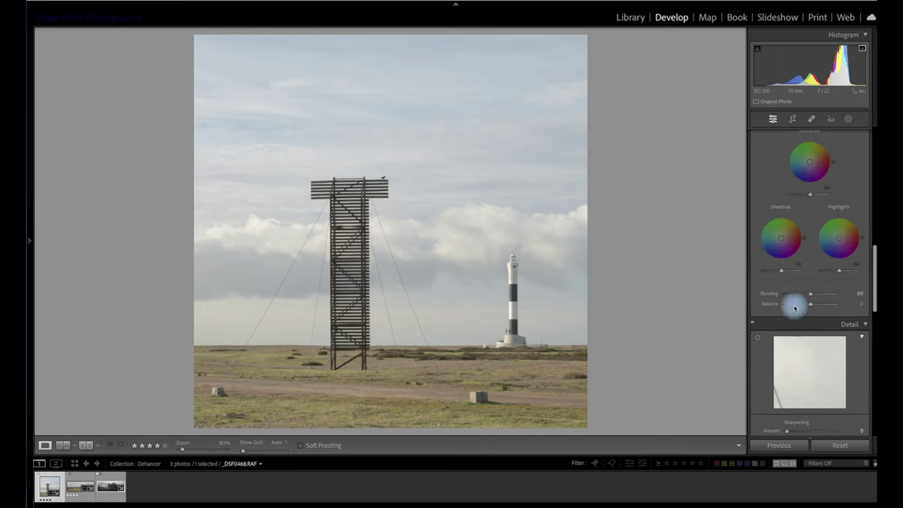
scroll(793, 307, up, 10)
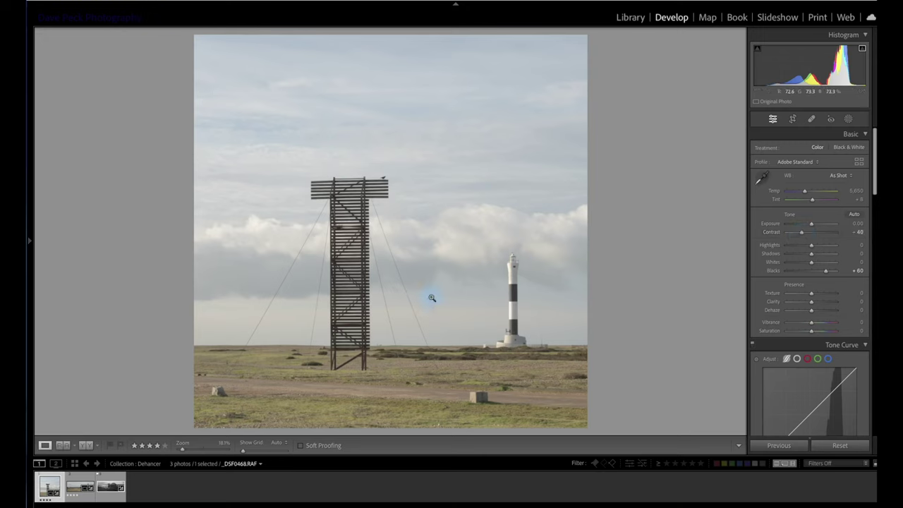
scroll(829, 280, down, 5)
scroll(830, 280, down, 10)
scroll(831, 281, down, 10)
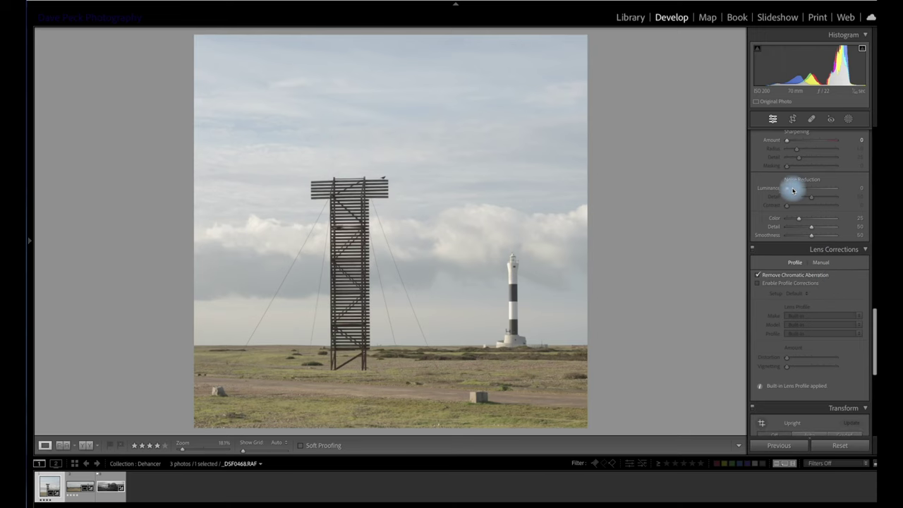
scroll(799, 174, up, 2)
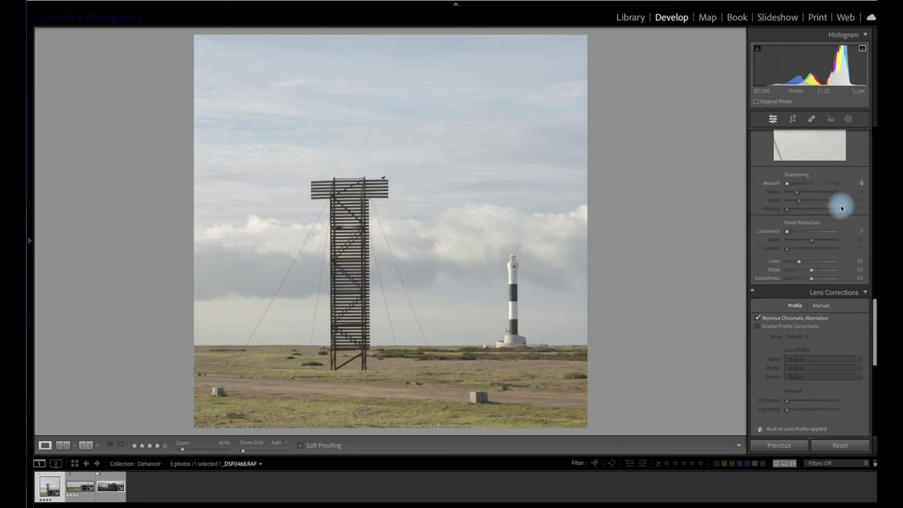
scroll(841, 208, down, 8)
scroll(841, 207, up, 12)
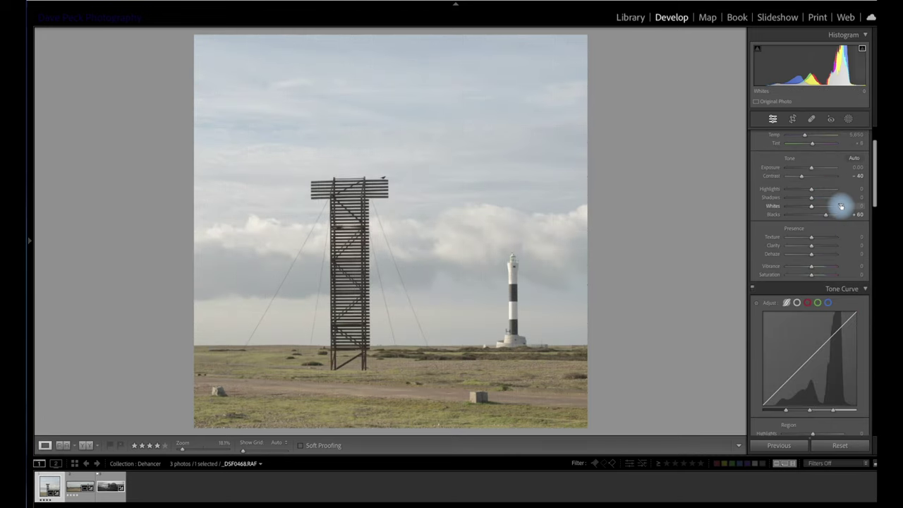
scroll(840, 206, up, 3)
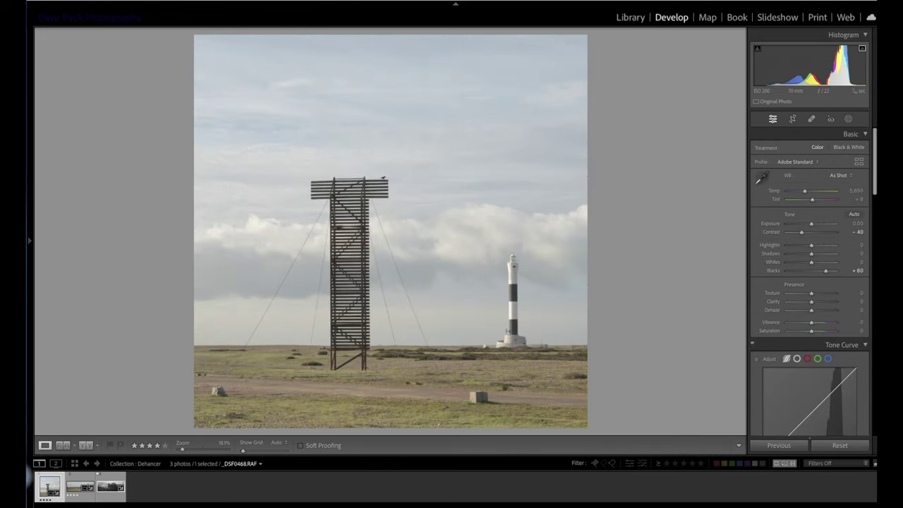
Open a copy of the lighthouse photo with Lightroom adjustments in the Dehancer Lightroom Plugin.
right_click(48, 486)
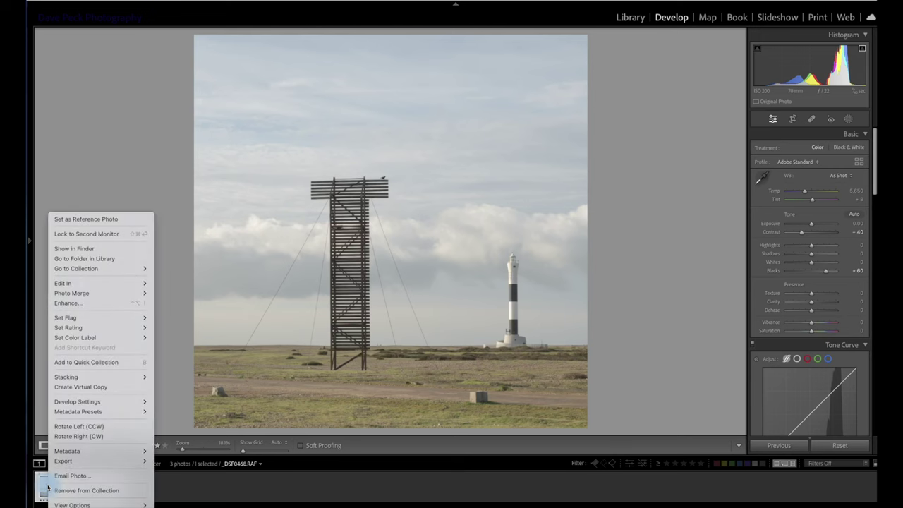
mouse_move(121, 284)
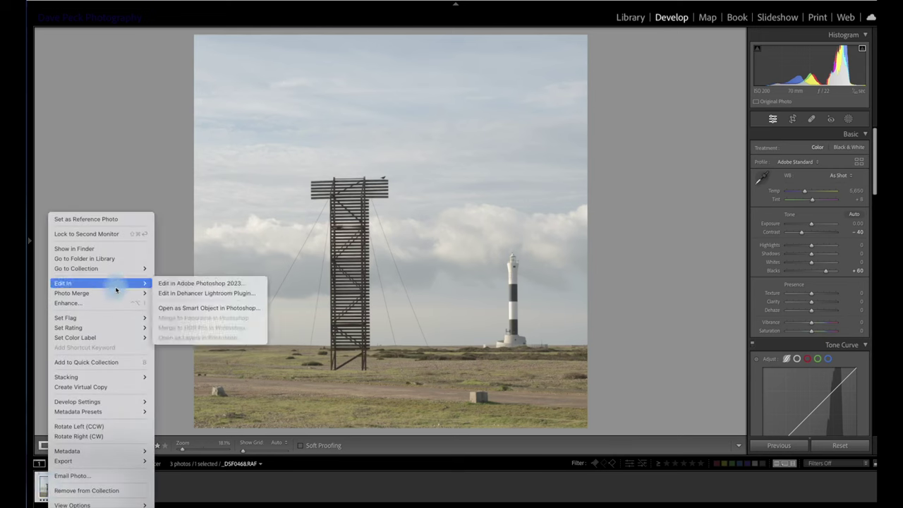
click(165, 293)
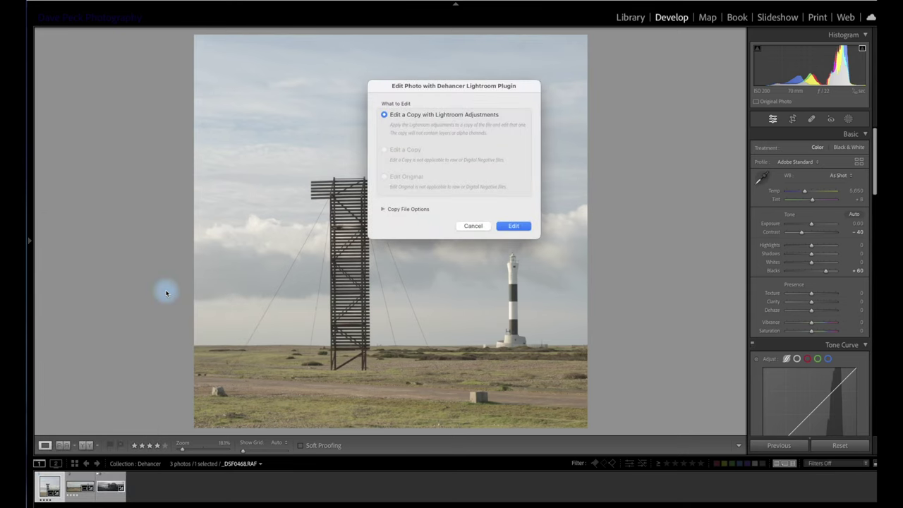
click(520, 226)
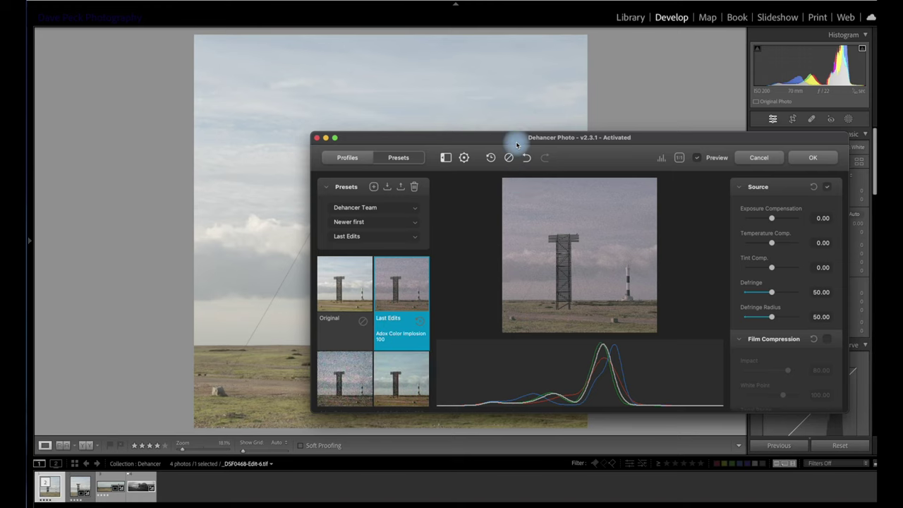
Reposition and enlarge the Dehancer window to fill the screen, and briefly hide and restore its profile sidebar.
drag(516, 145, 234, 13)
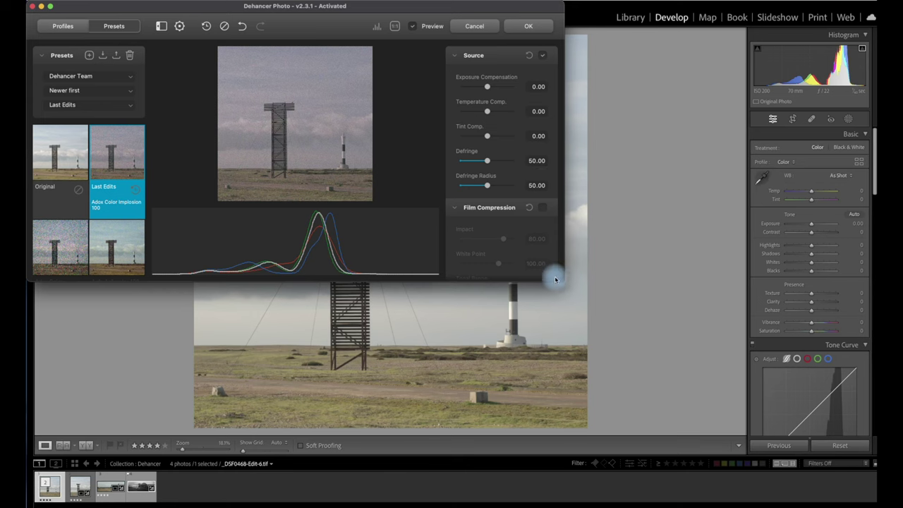
drag(563, 282, 871, 500)
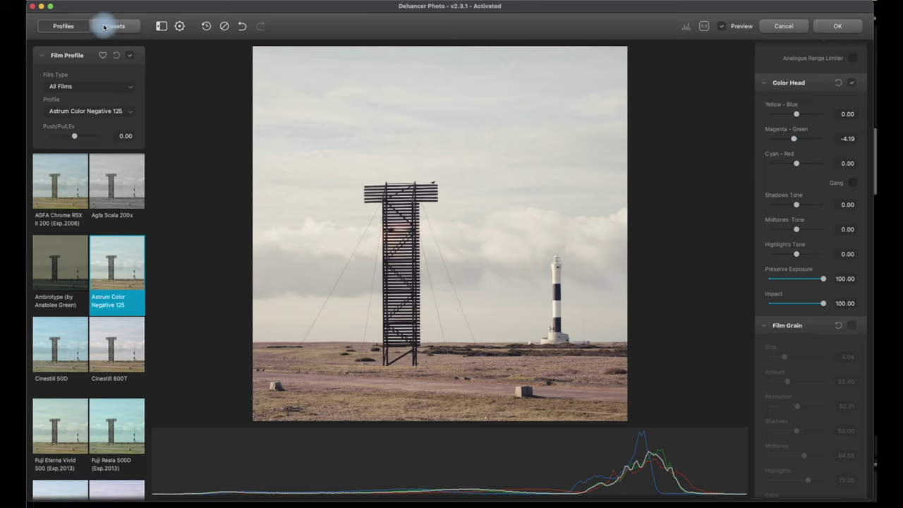
click(162, 27)
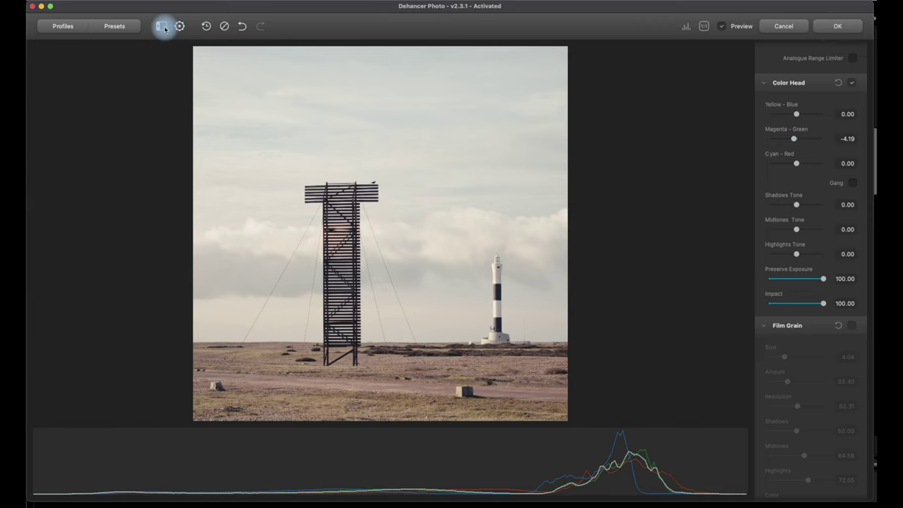
click(162, 27)
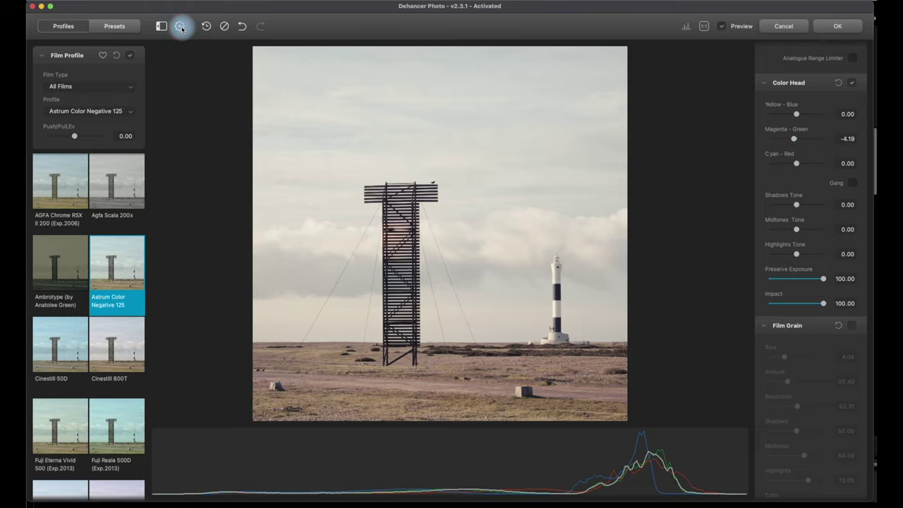
Update the film profiles from Dehancer's settings and accept the finished verification.
click(181, 26)
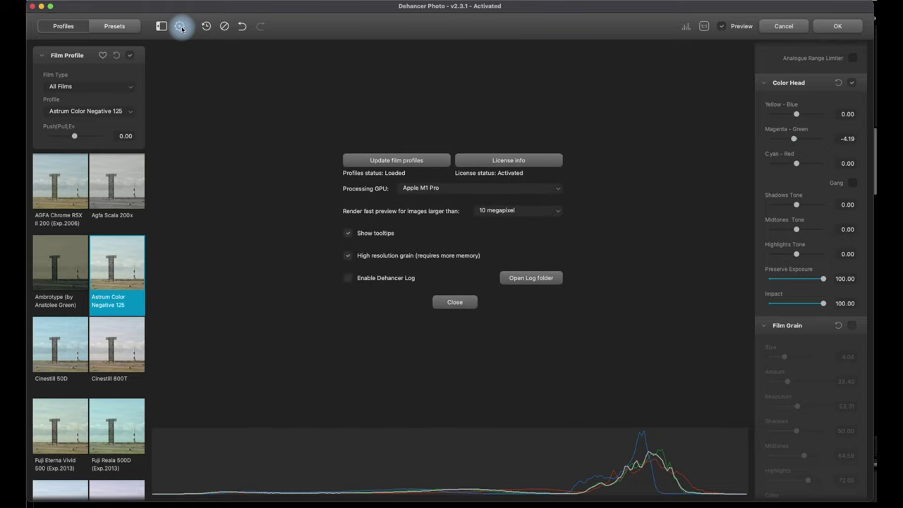
click(416, 166)
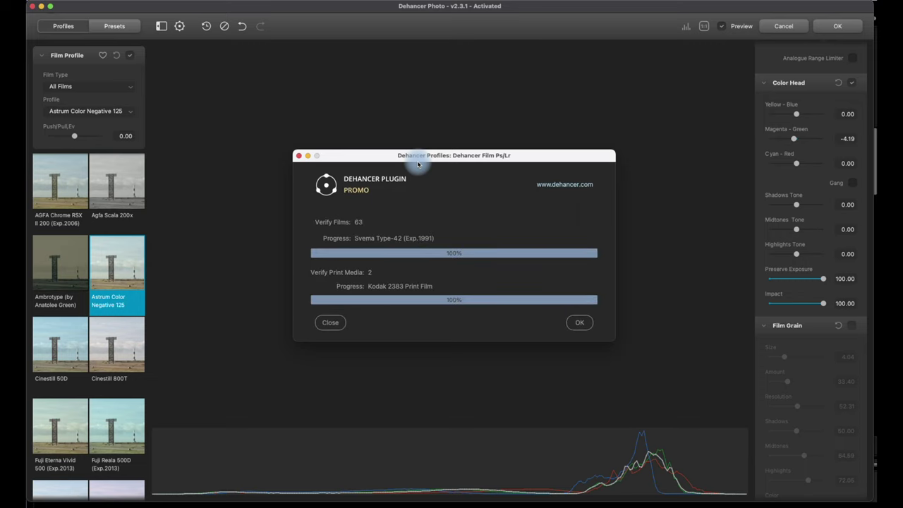
click(582, 325)
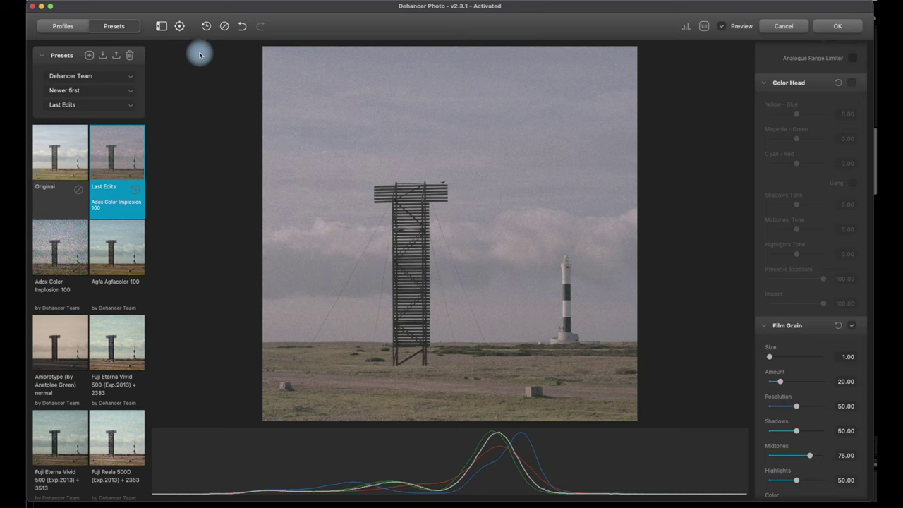
Reset the lighthouse photo to its original look, view the film profiles, and return to the presets.
click(225, 27)
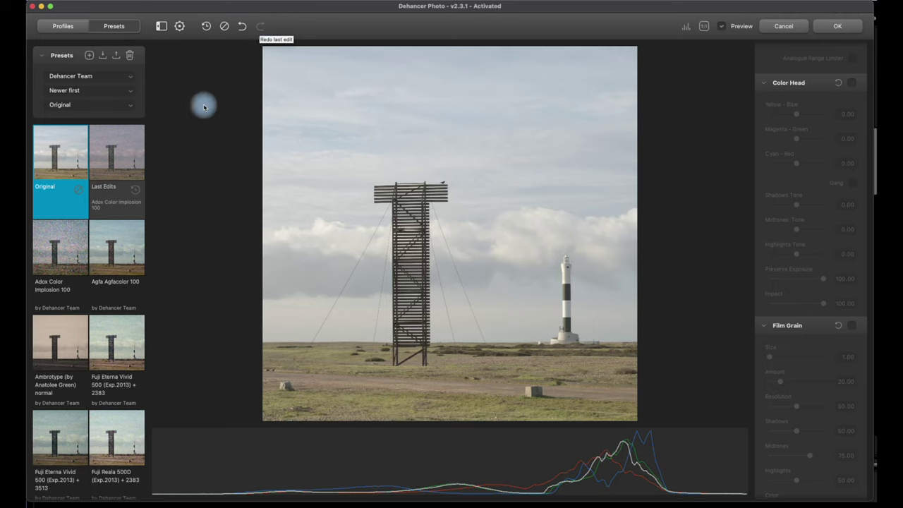
click(81, 33)
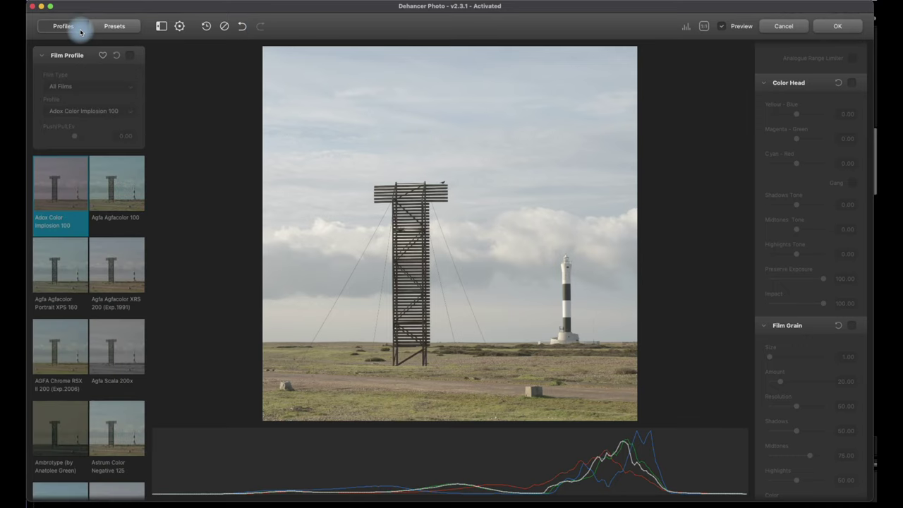
click(112, 25)
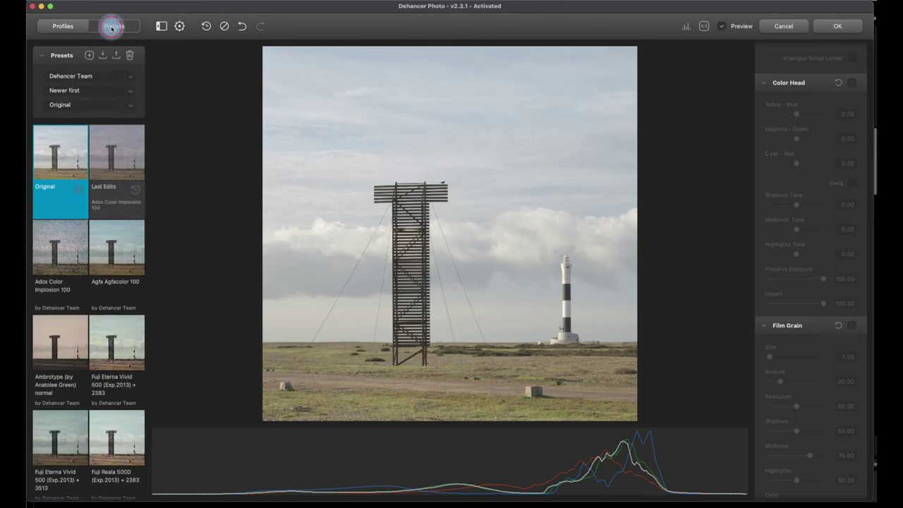
Compare the All Presets and Dehancer Team preset collections, leaving All Presets shown.
click(130, 77)
click(91, 62)
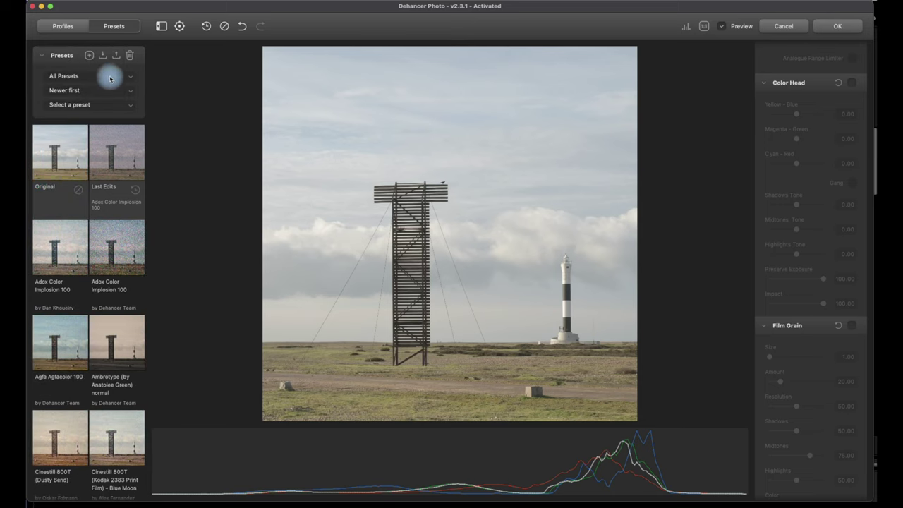
click(131, 81)
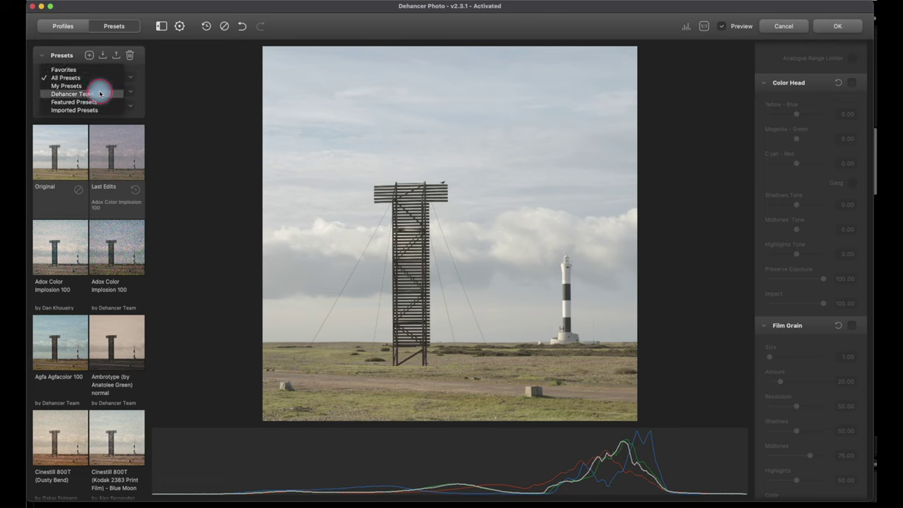
click(98, 93)
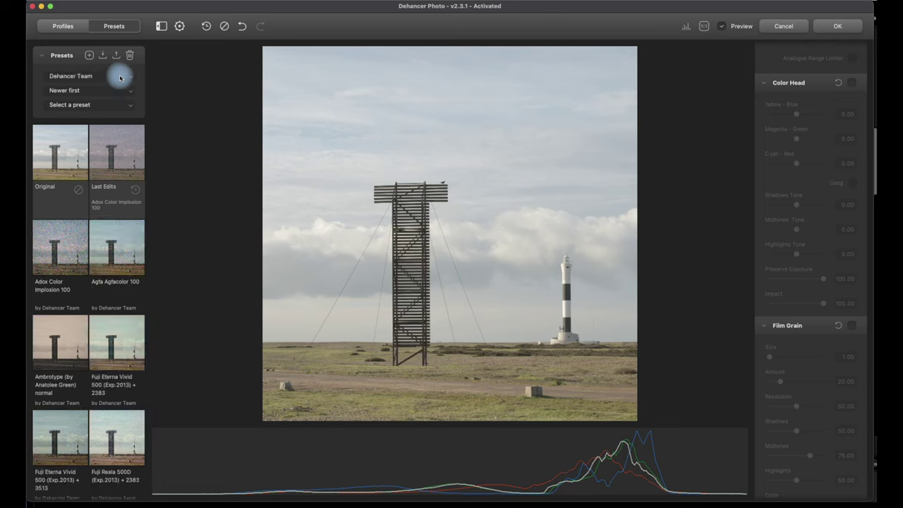
click(120, 77)
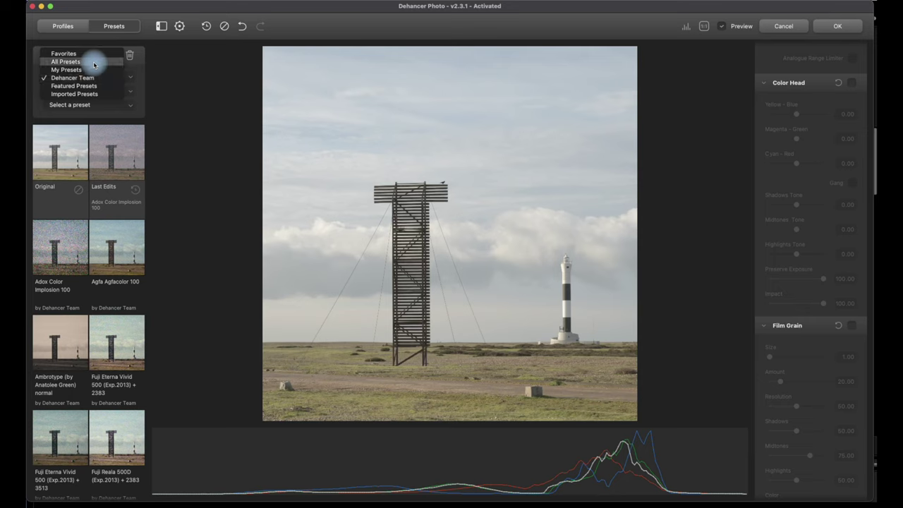
click(93, 61)
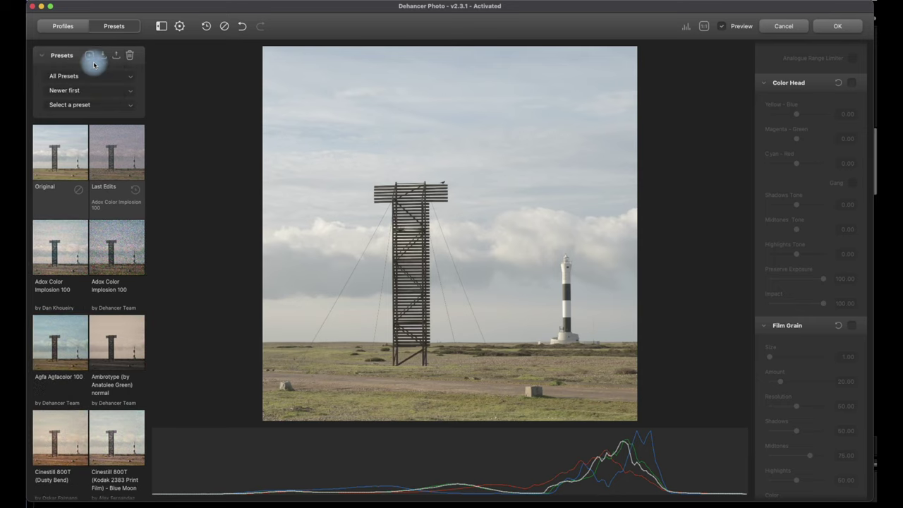
Switch to the film profiles, enable Film Profile for the photo, and filter the list by the Color Negative film type.
click(71, 26)
click(130, 55)
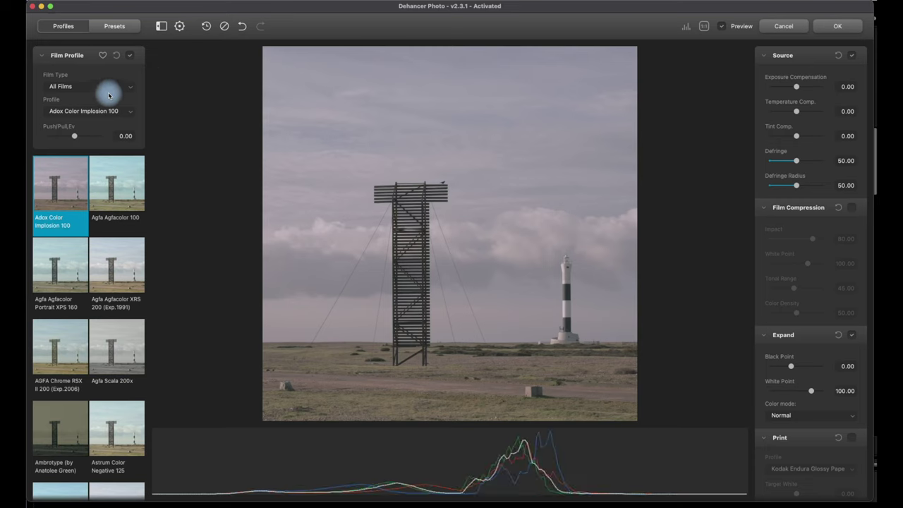
click(128, 87)
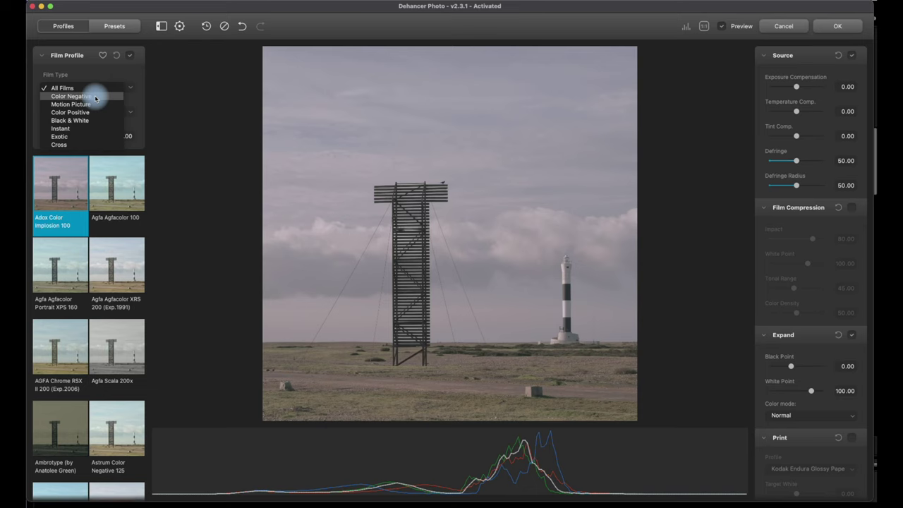
click(95, 96)
Examine the full range of Color Negative film profile thumbnails, from the Agfa and Fujicolor stocks through the Kodak Portra, Konica and Rollei ones.
scroll(117, 256, down, 1)
scroll(117, 256, down, 5)
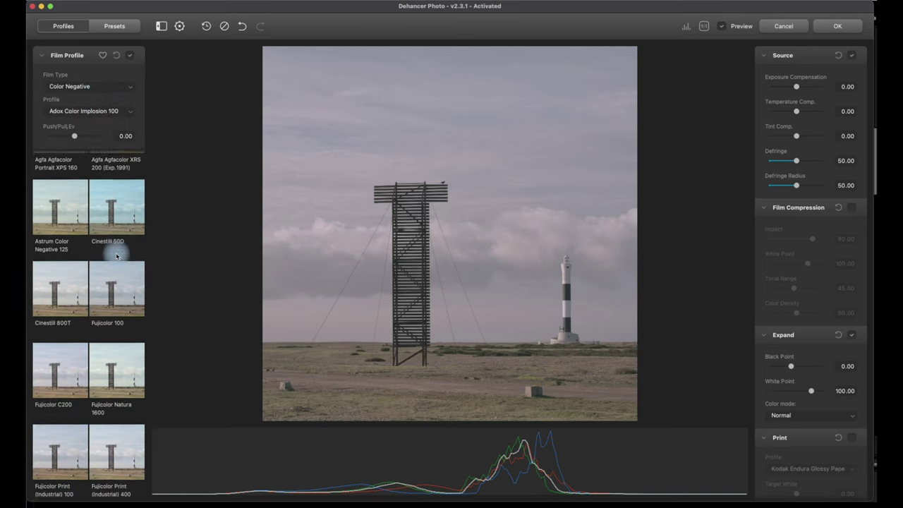
scroll(116, 256, down, 5)
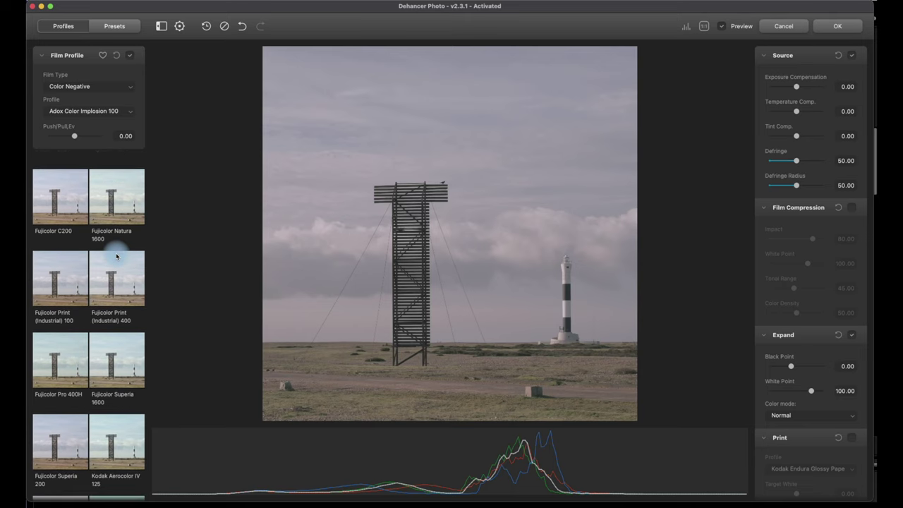
scroll(116, 254, down, 3)
scroll(120, 251, up, 3)
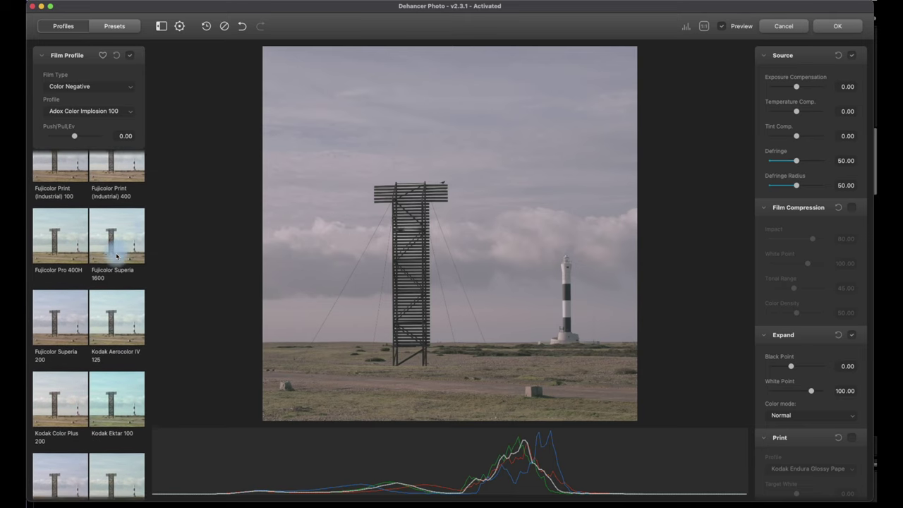
scroll(128, 235, down, 4)
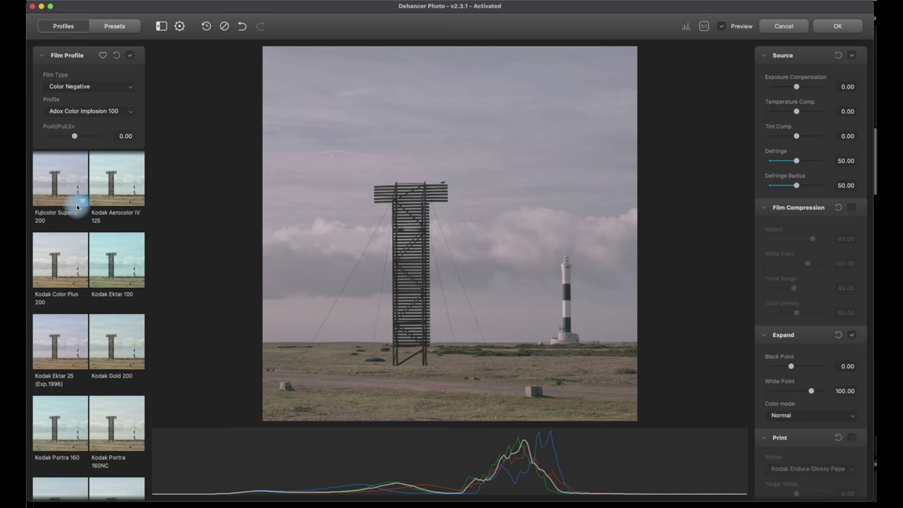
scroll(72, 274, down, 2)
scroll(73, 274, up, 2)
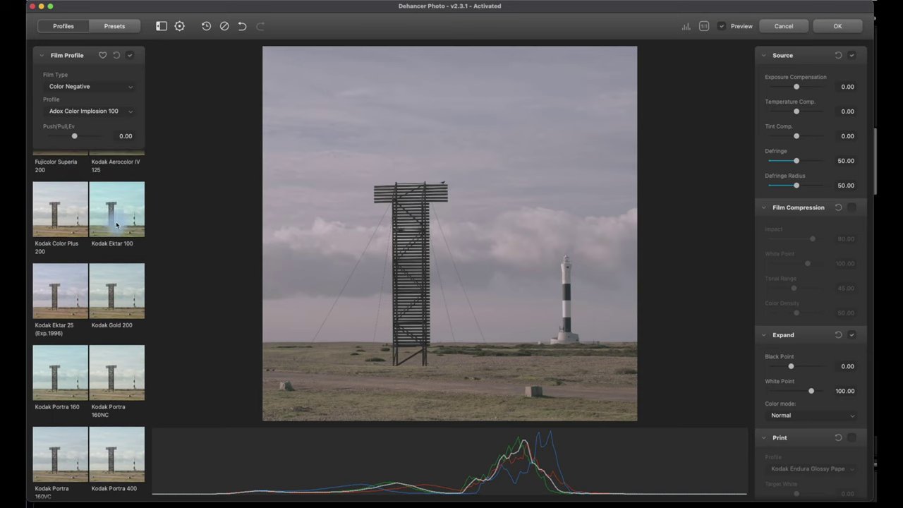
scroll(99, 333, down, 2)
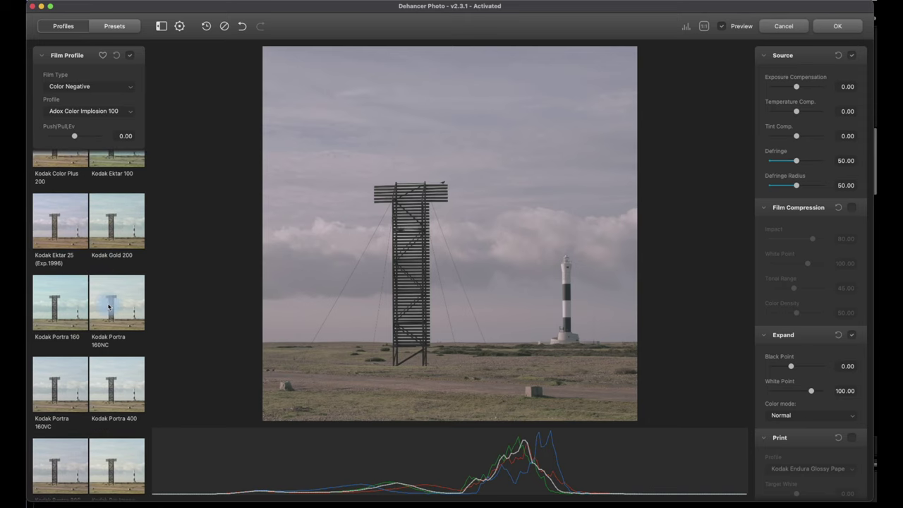
scroll(108, 306, down, 1)
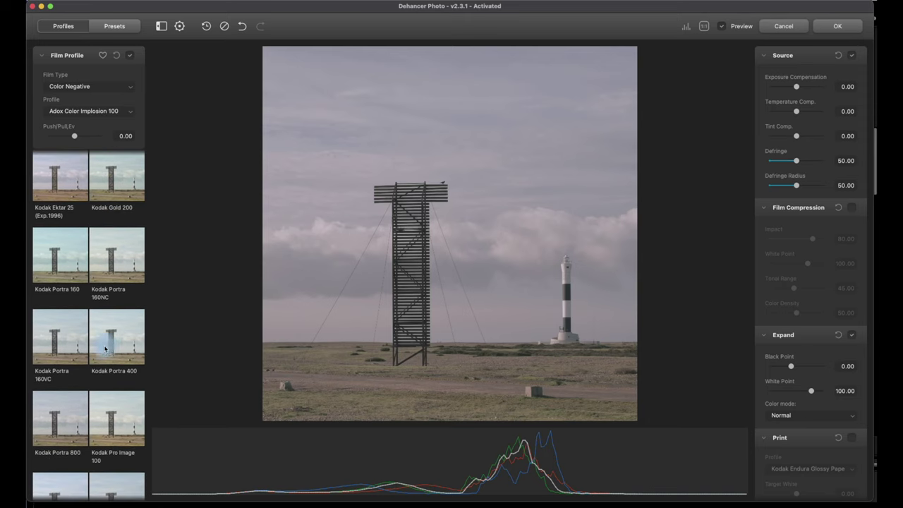
scroll(105, 349, down, 1)
scroll(116, 316, down, 3)
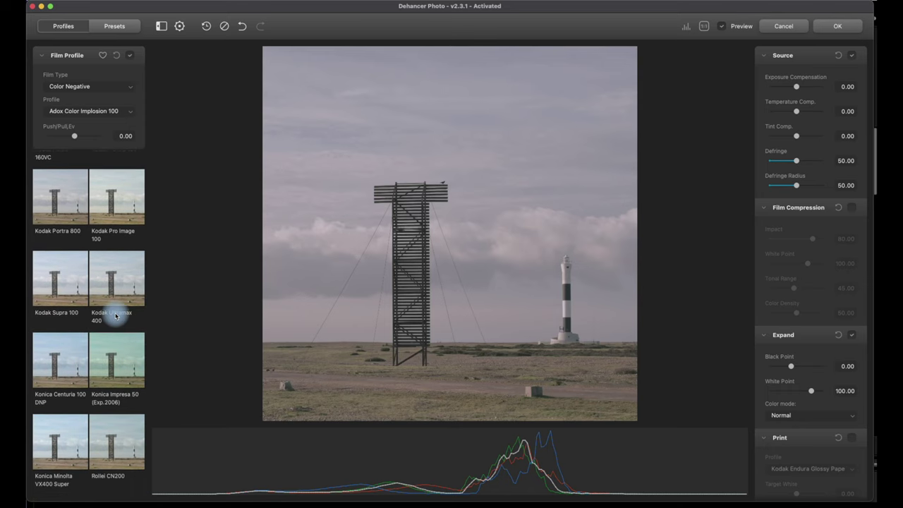
scroll(115, 316, up, 2)
scroll(115, 316, up, 15)
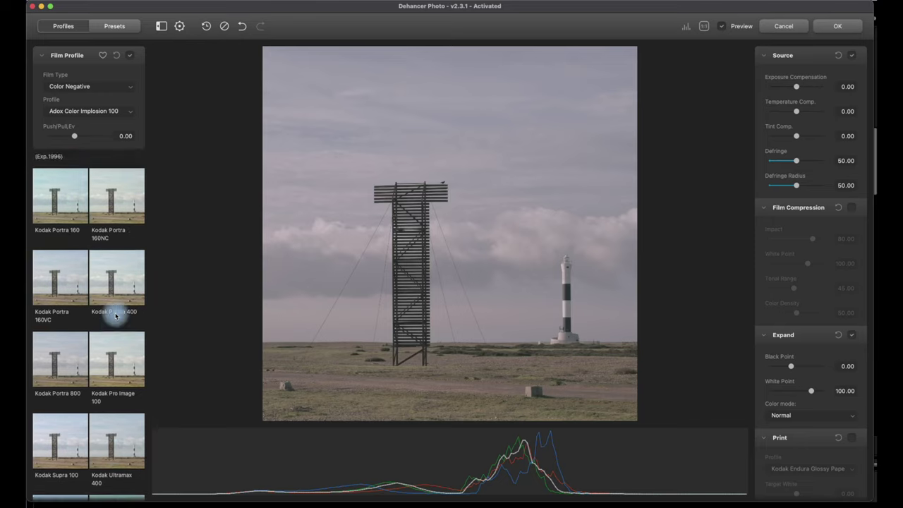
scroll(116, 316, up, 3)
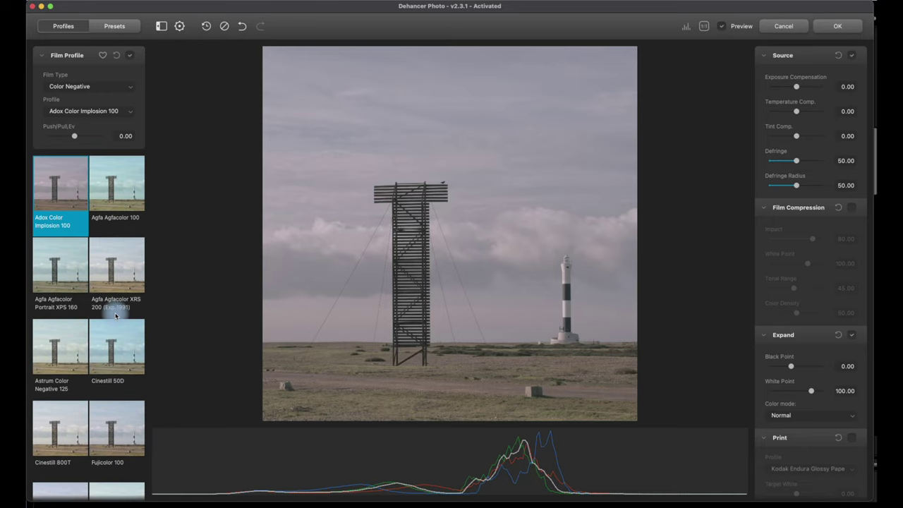
Filter the profiles by Motion Picture and compare Kodak Vision3 200T, 250D, 50D and 500T on the photo, returning to 200T.
click(109, 87)
click(91, 97)
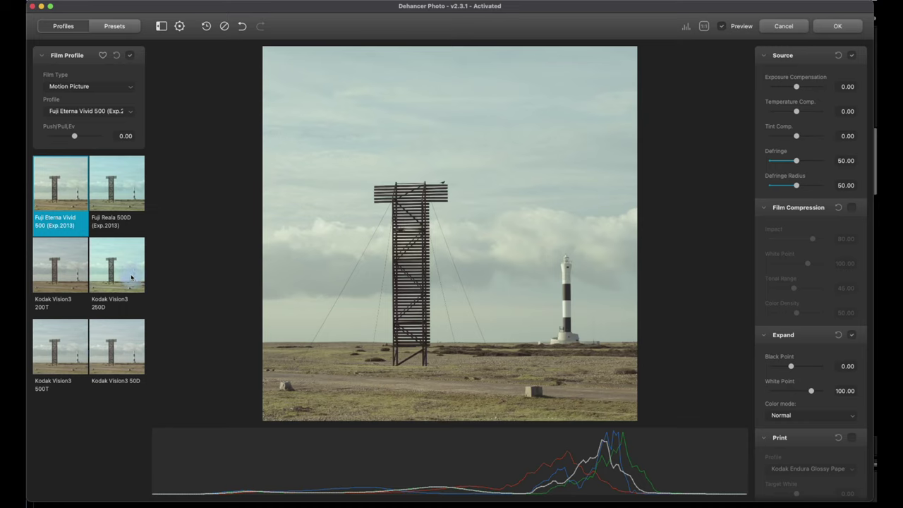
click(69, 261)
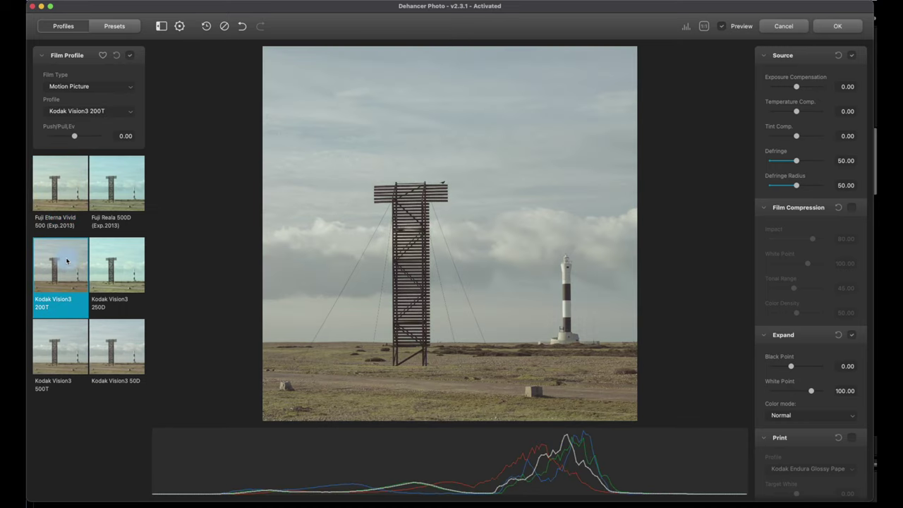
click(109, 262)
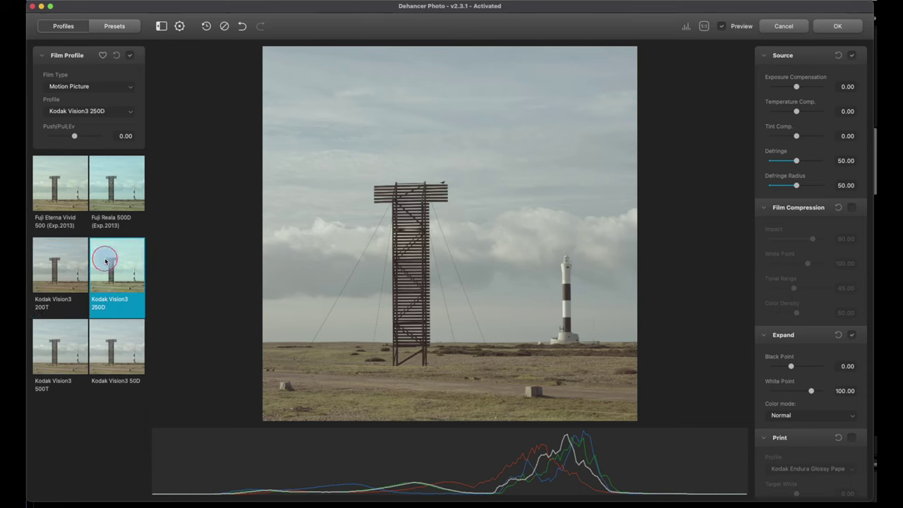
click(101, 349)
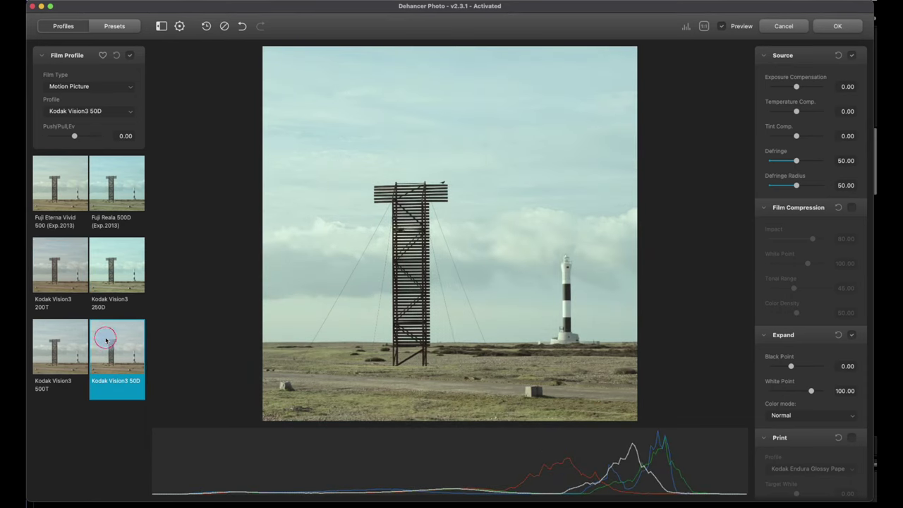
click(70, 328)
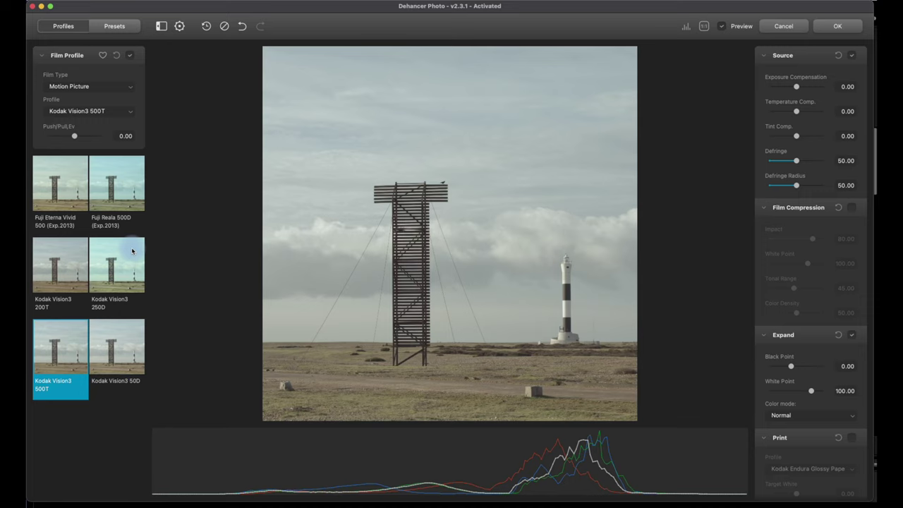
click(72, 253)
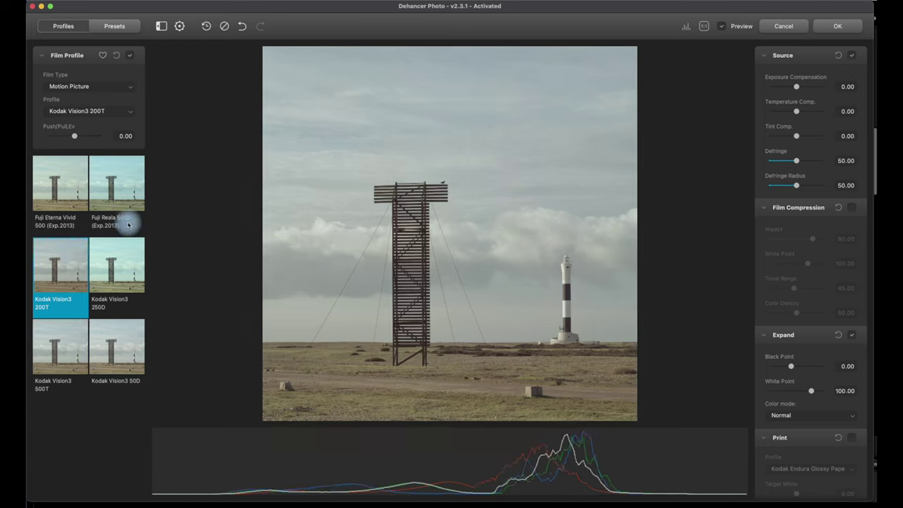
Filter the profiles by Color Positive and compare Kodak Kodachrome 64 with Kodak Ektachrome E100 on the photo, ending on Ektachrome.
click(130, 93)
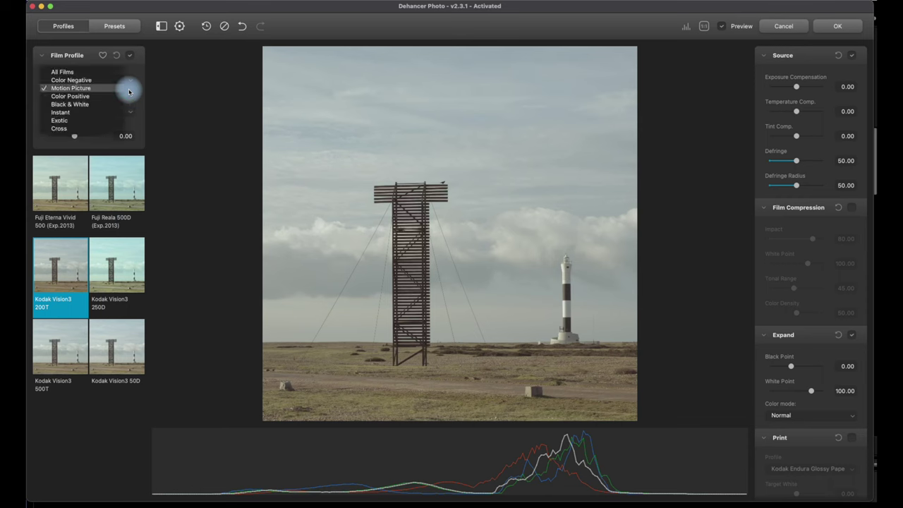
click(101, 93)
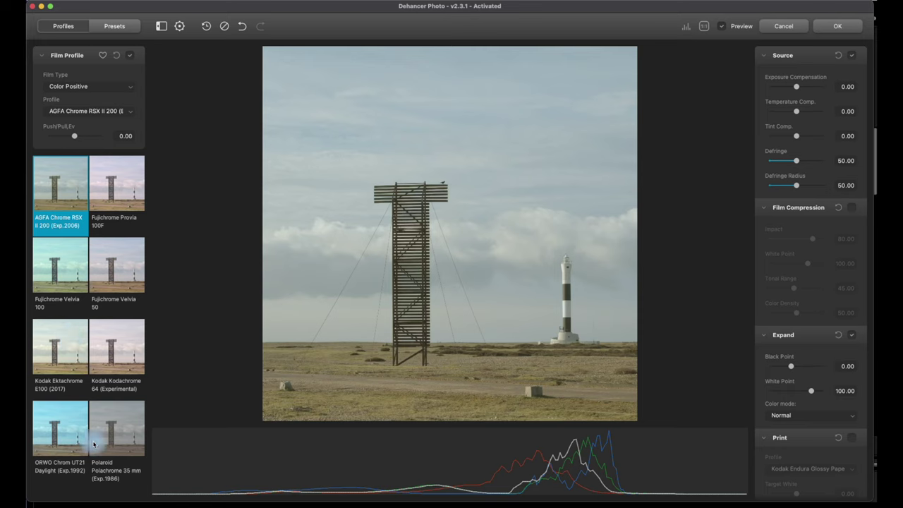
click(129, 348)
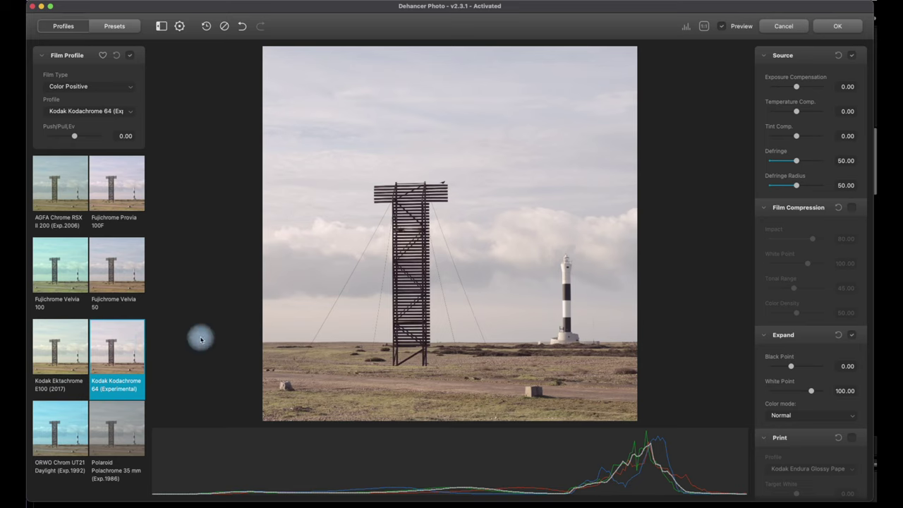
click(79, 338)
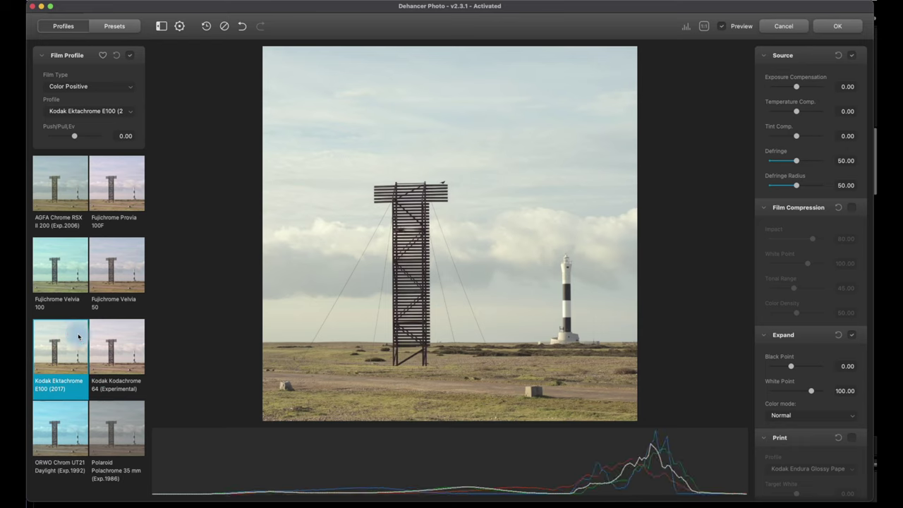
click(120, 329)
click(74, 330)
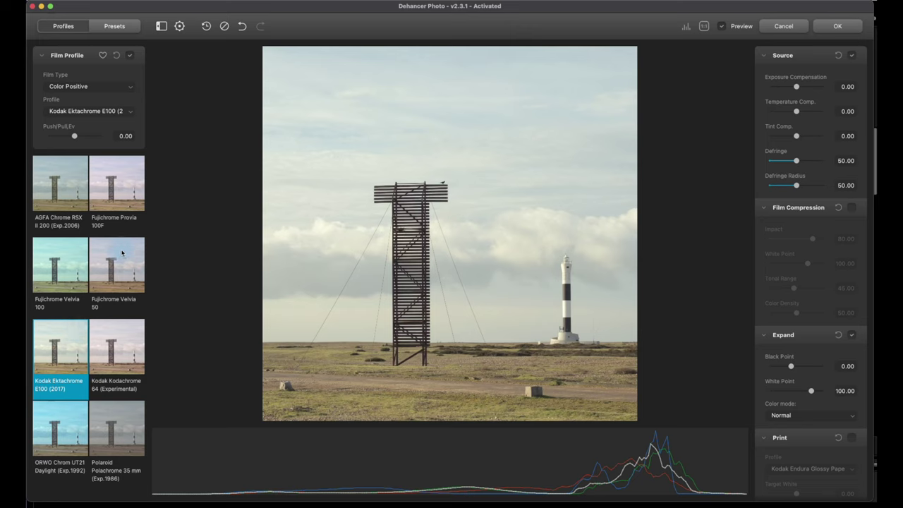
Filter the profiles by Black & White and try Ilford HP5 Plus 400 and Ilford XP2 Super 400 on the photo.
click(125, 92)
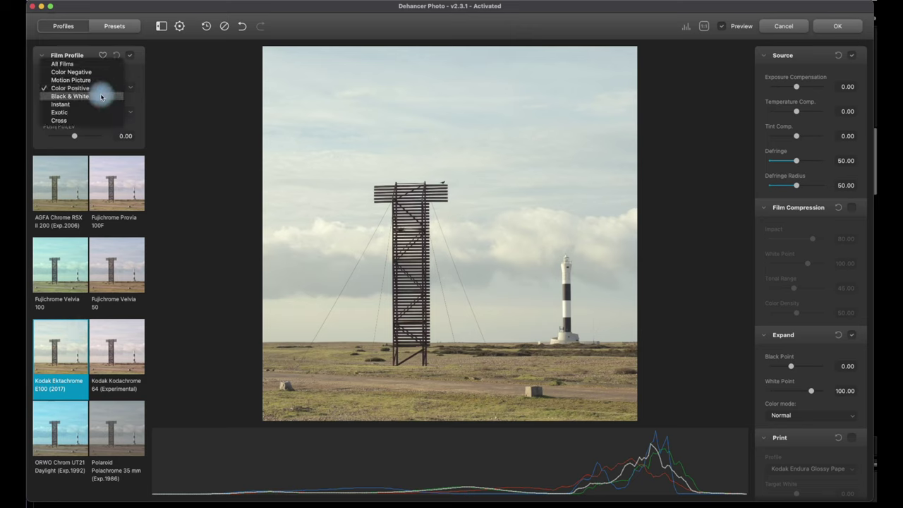
click(99, 97)
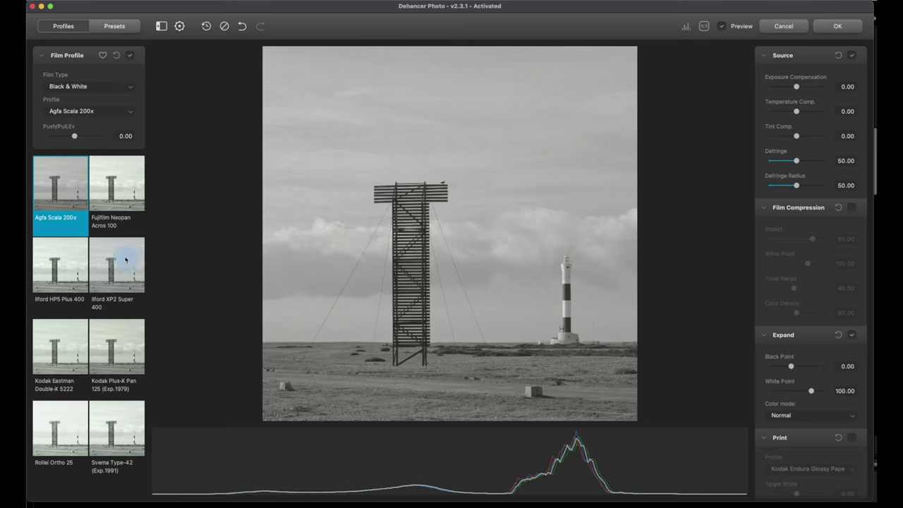
click(76, 256)
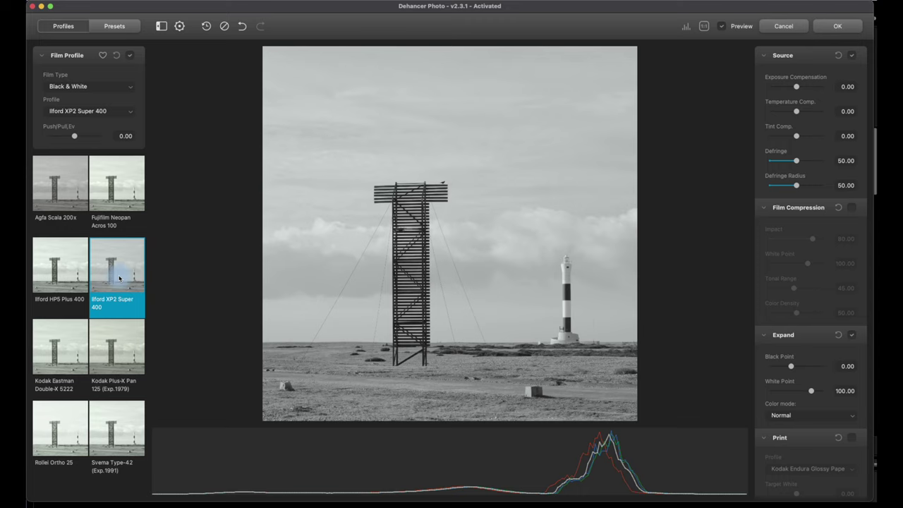
Filter the profiles by Instant, try Fujifilm Instax and Polaroid Type 100 Sepia, and apply Fujifilm Instax (Digital Intermediate) to the photo.
click(115, 89)
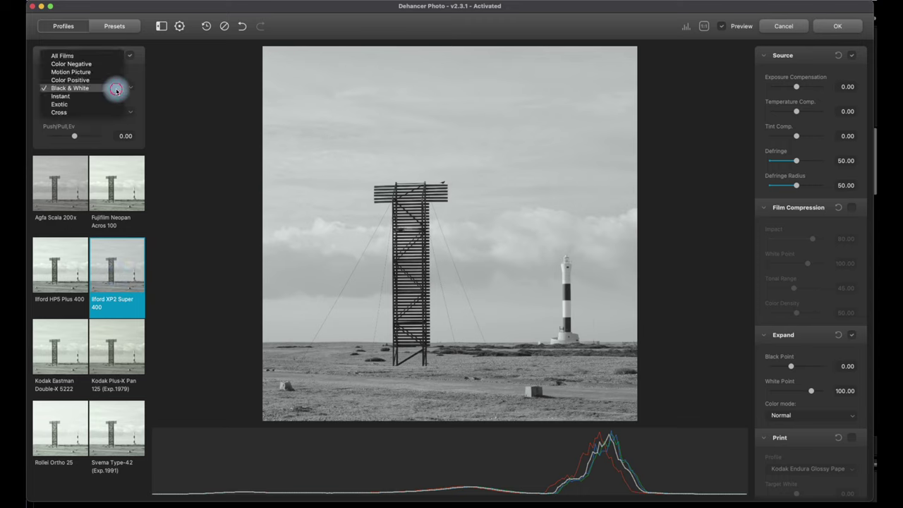
click(90, 96)
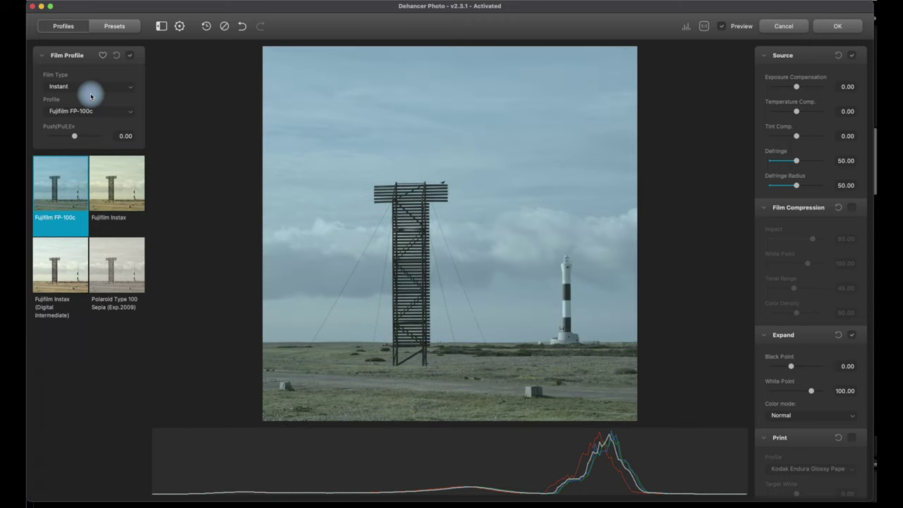
click(127, 173)
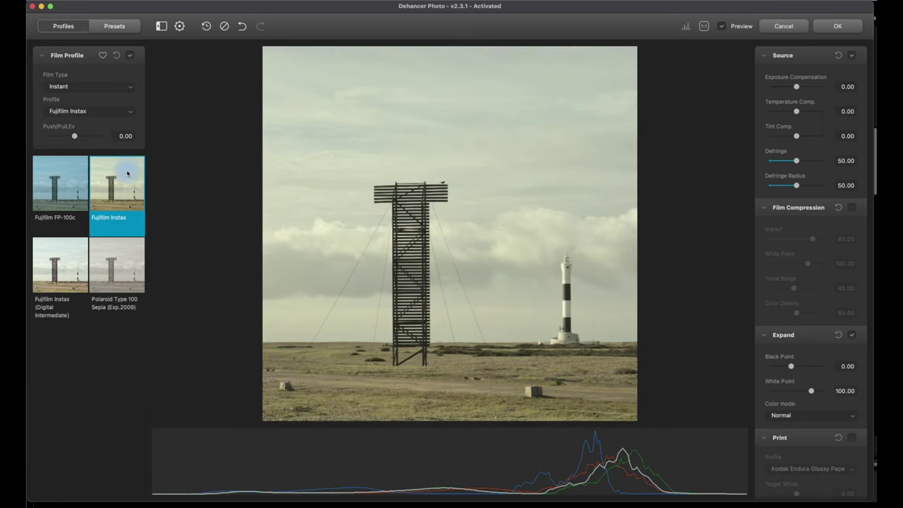
click(108, 257)
click(75, 253)
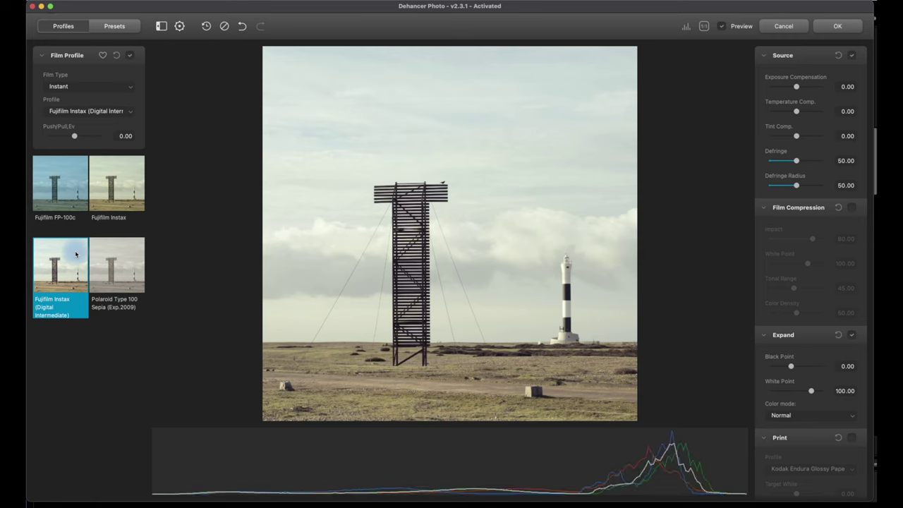
Compare the instant films Fujifilm Instax and Fujifilm FP-100c on the photo, returning to Fujifilm Instax.
click(129, 172)
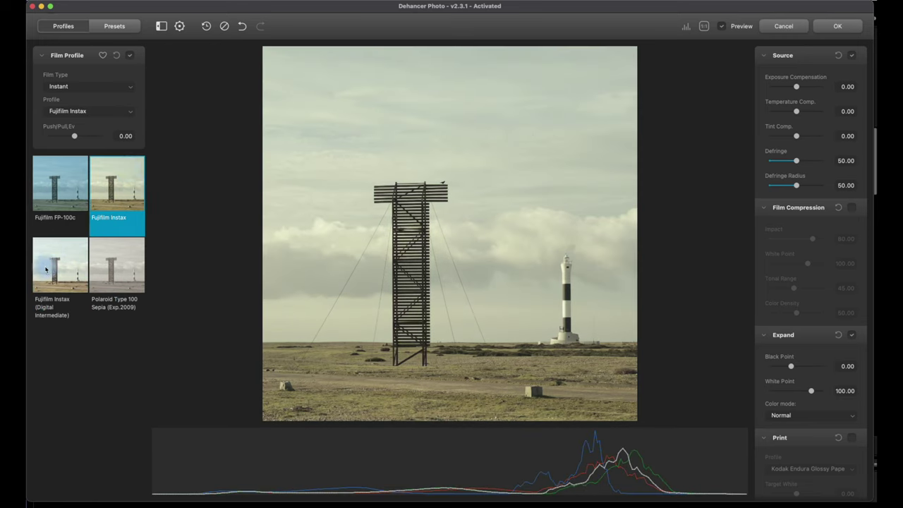
click(67, 177)
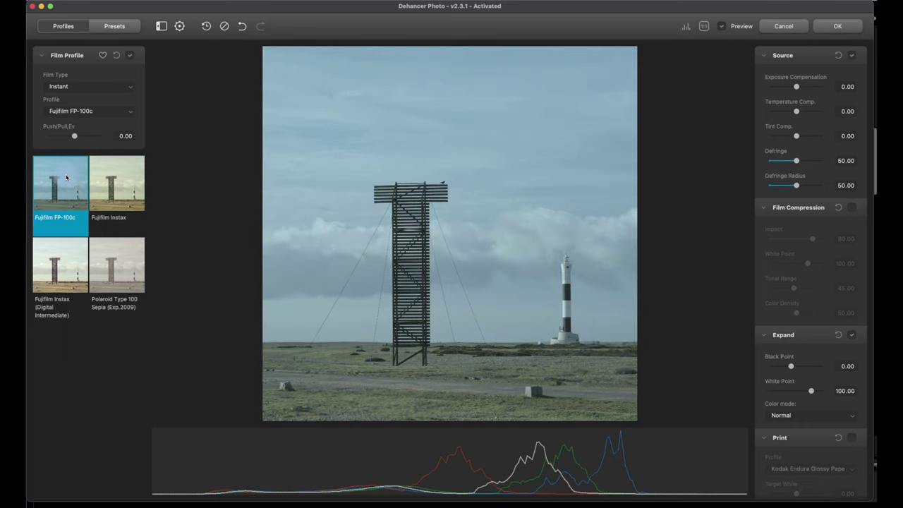
click(120, 173)
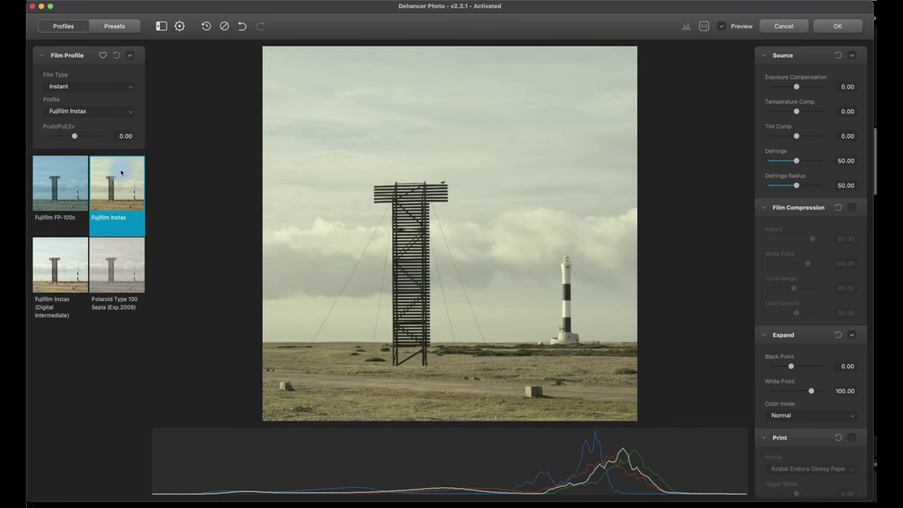
Filter the profiles by Exotic and compare Lomochrome Metropolis, Lomochrome Purple, Prokudin-Gorskiy 1906 and Ambrotype on the photo, ending on Ambrotype.
click(121, 87)
click(59, 96)
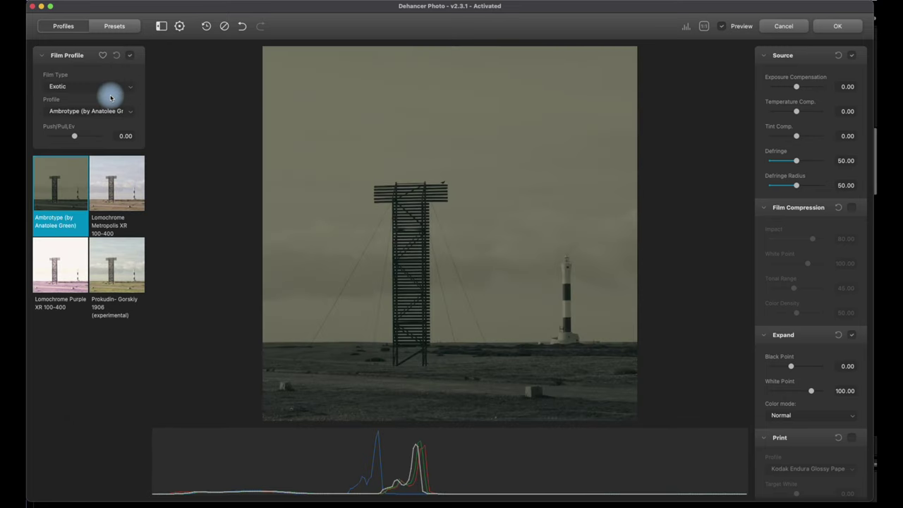
click(117, 189)
click(61, 251)
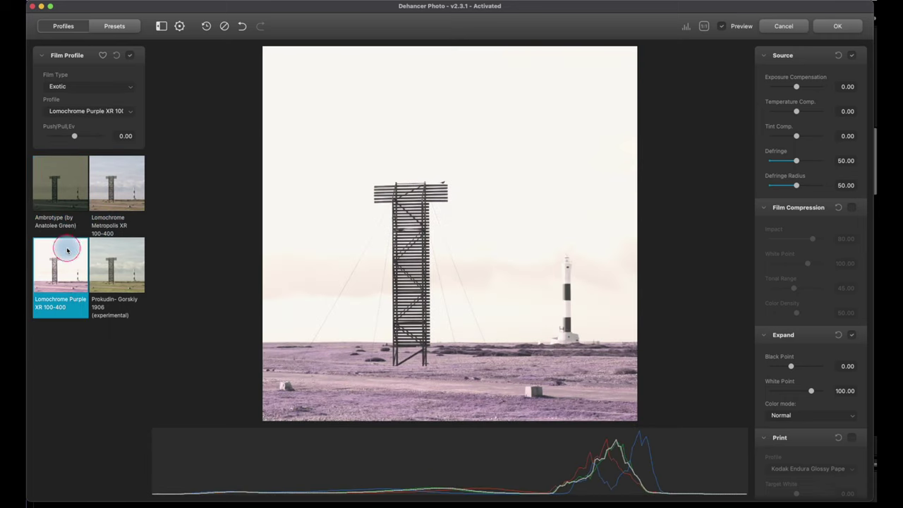
click(119, 256)
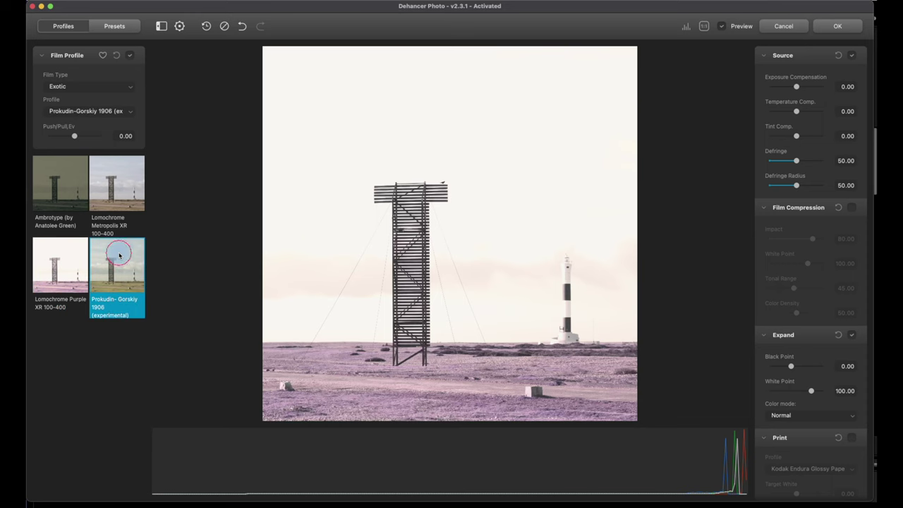
click(73, 256)
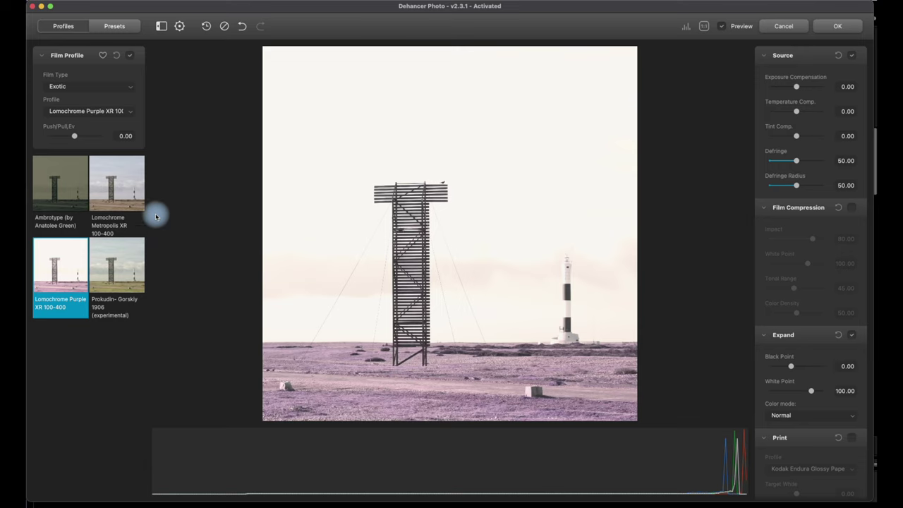
click(137, 171)
click(81, 168)
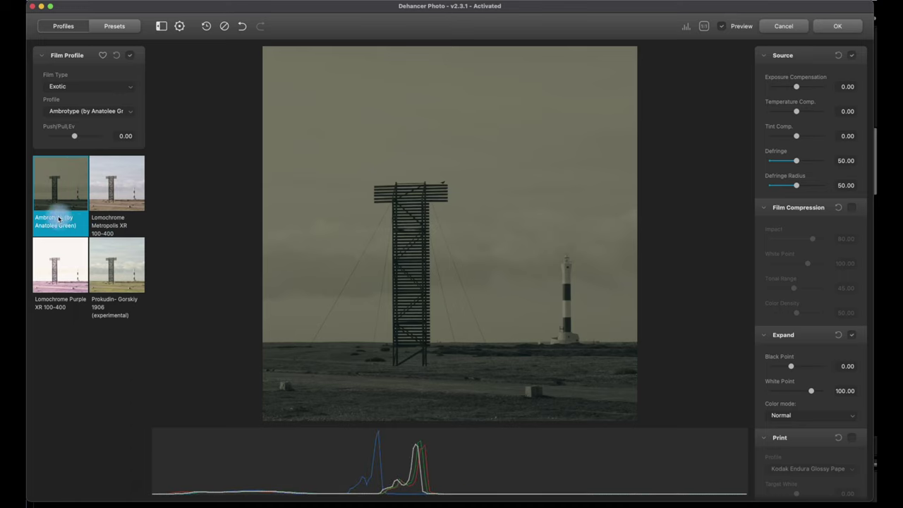
Try the Cross film type with Fujichrome CDU-II, and switch to Color Negative with Agfa Agfacolor XRS 200 (Exp.1991).
click(112, 87)
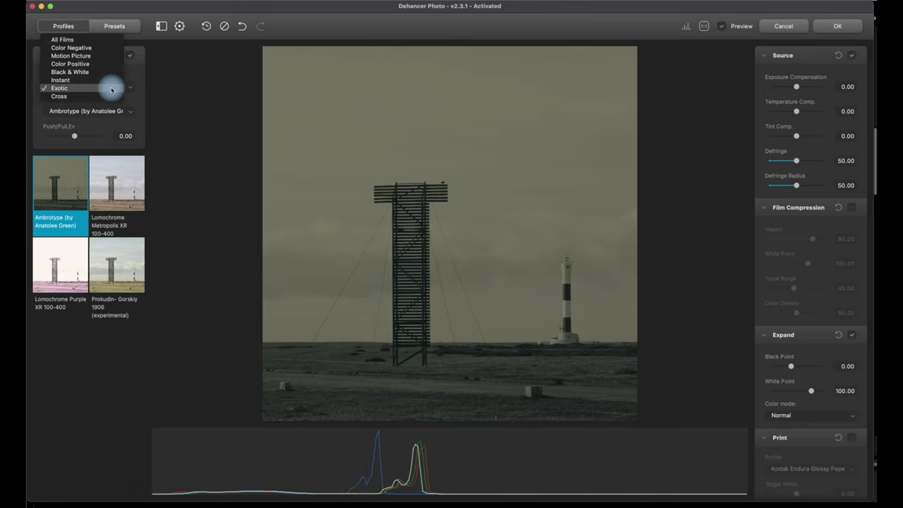
click(96, 96)
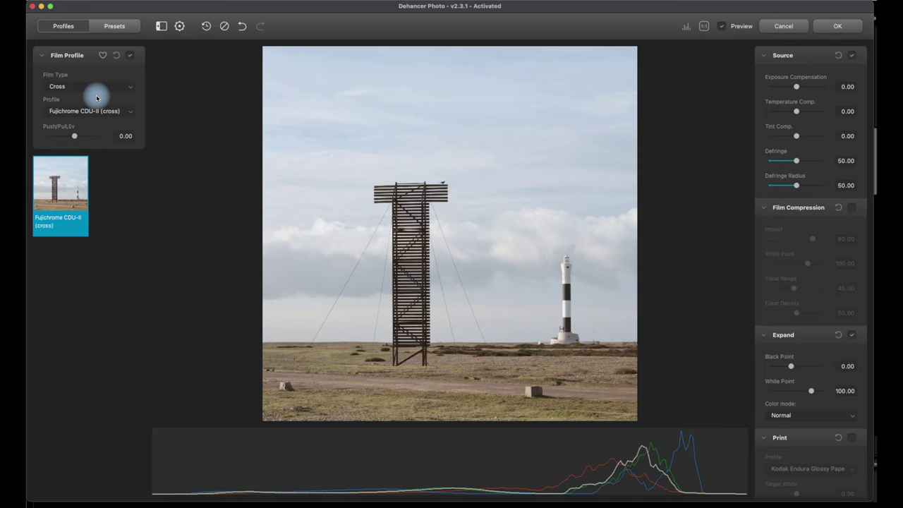
click(102, 86)
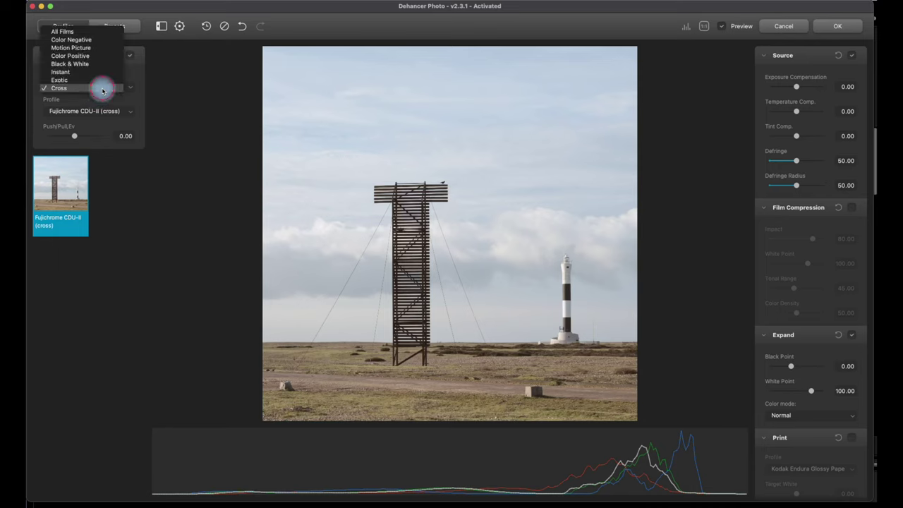
click(100, 40)
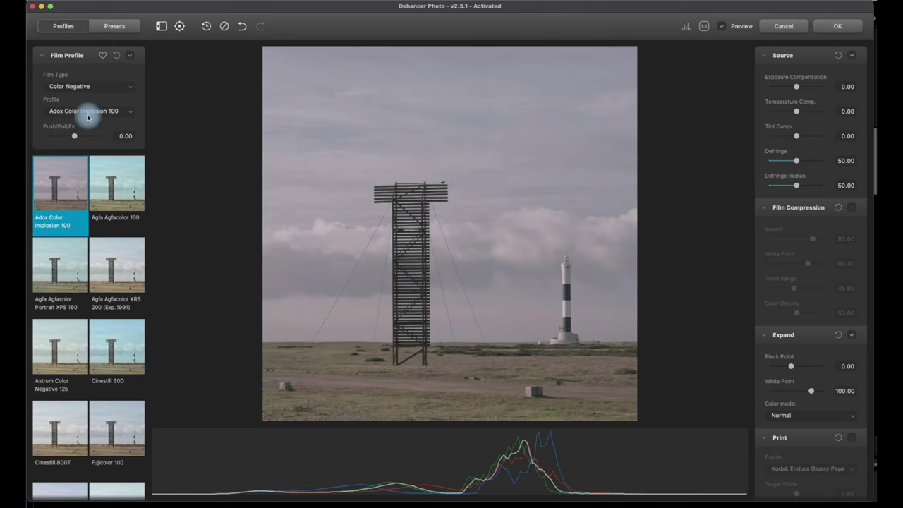
click(109, 287)
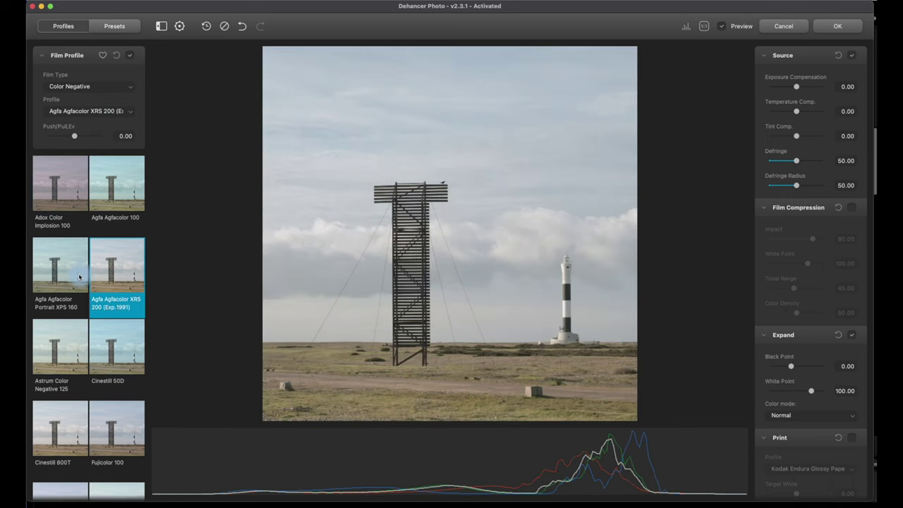
Browse the Color Negative profiles, apply Fujicolor Superia 200 to the photo and set its Push/Pull to 0.03 EV.
scroll(80, 346, down, 5)
scroll(80, 348, down, 10)
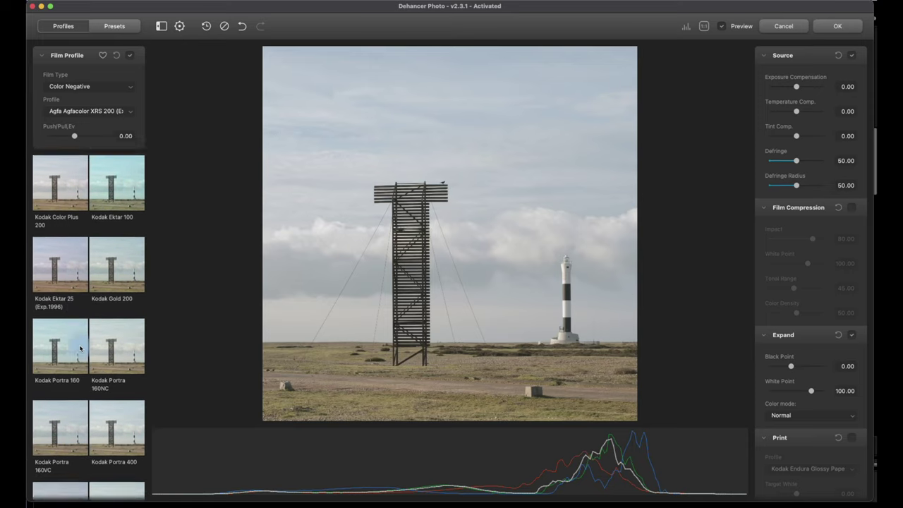
scroll(80, 346, down, 10)
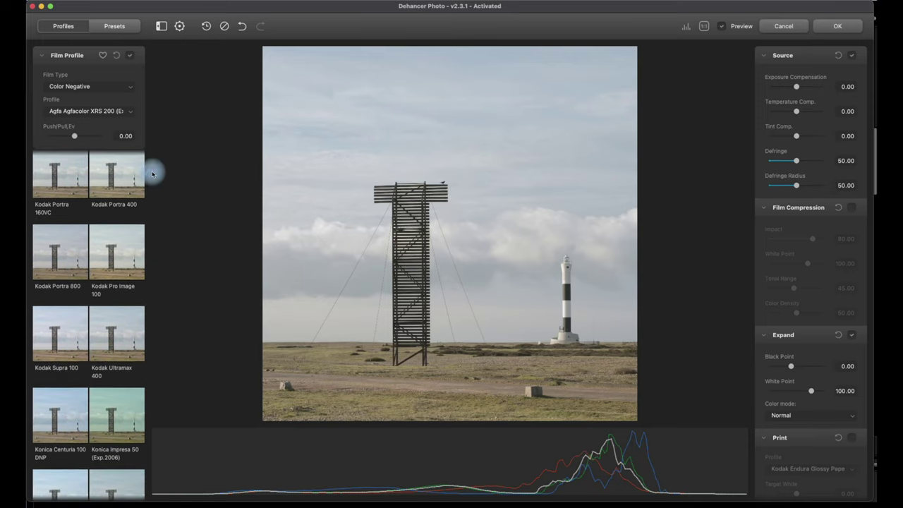
click(125, 86)
click(89, 77)
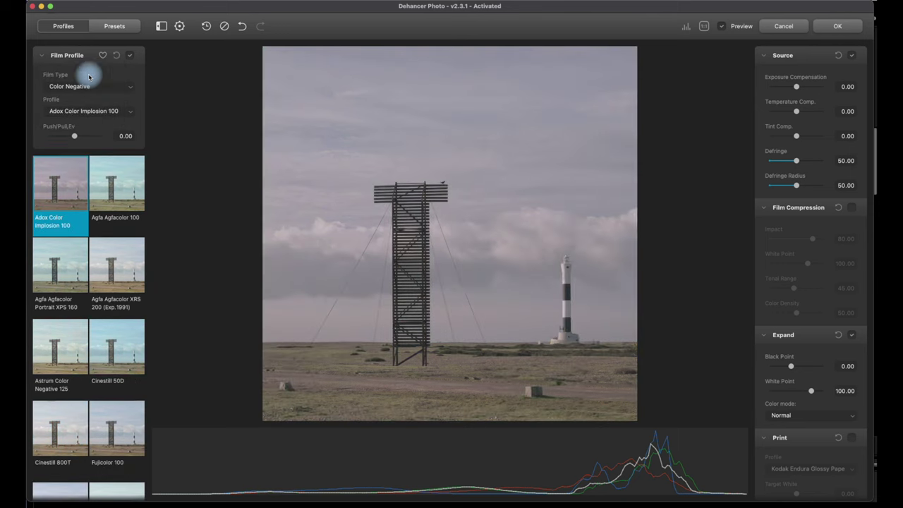
scroll(88, 297, down, 2)
scroll(87, 298, down, 4)
scroll(88, 297, down, 3)
scroll(88, 298, down, 4)
scroll(88, 297, down, 2)
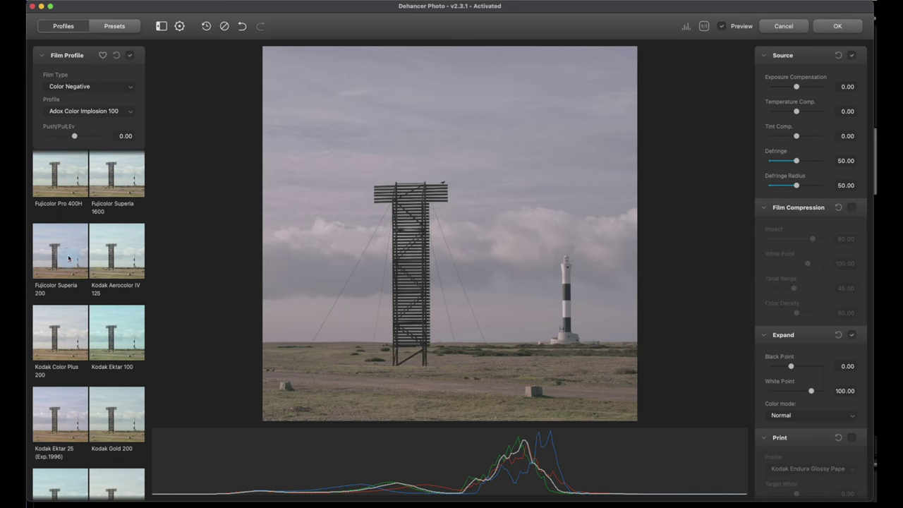
click(68, 258)
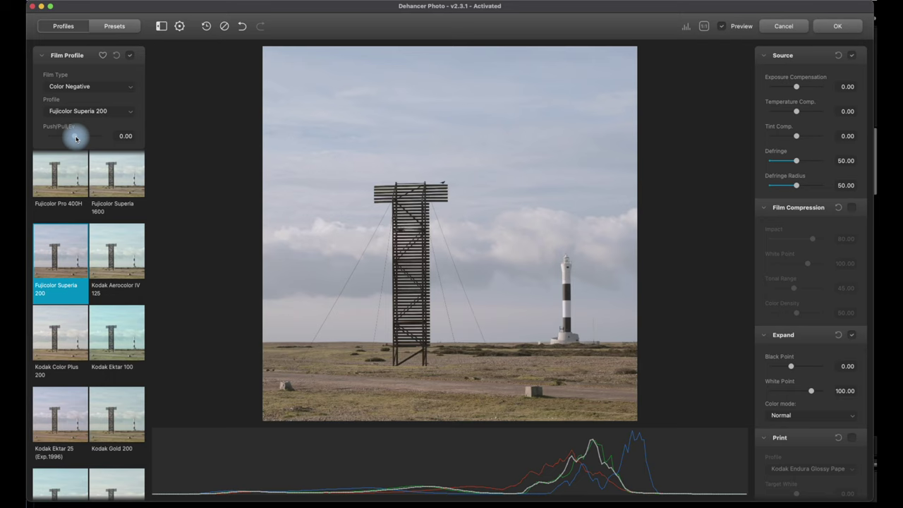
mouse_move(75, 138)
mouse_down()
mouse_move(48, 141)
mouse_move(110, 136)
mouse_move(75, 141)
mouse_up()
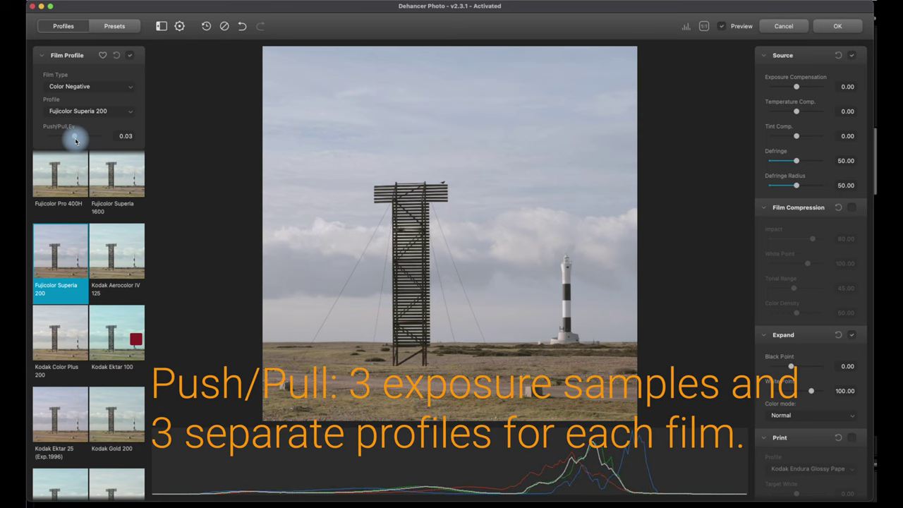
Filter the profiles by Black & White and apply Ilford XP2 Super 400 to the photo.
click(102, 86)
click(86, 113)
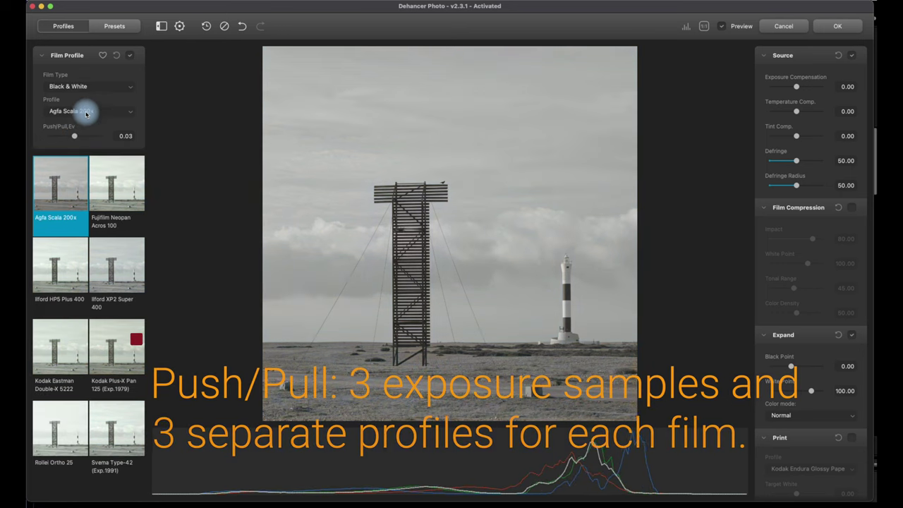
click(103, 277)
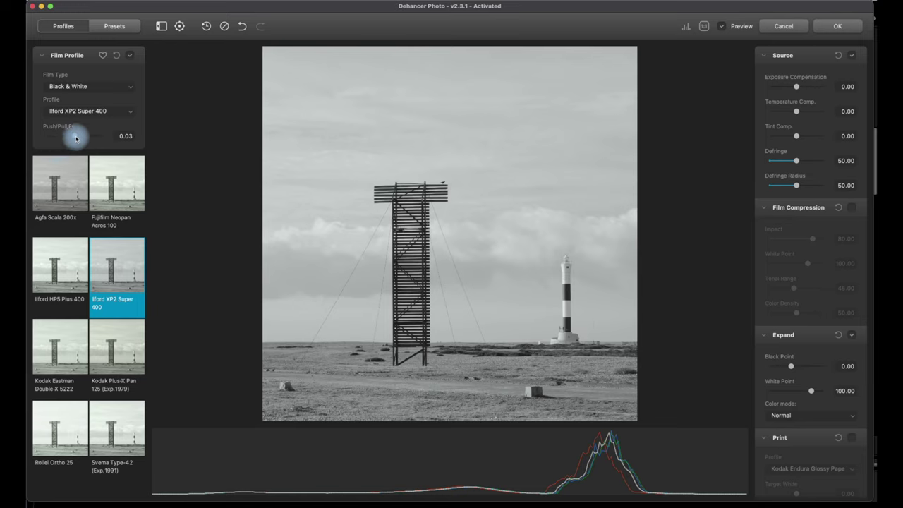
Test Ilford XP2 Super 400 with Push/Pull at -2.00 and 2.00 EV, and bring it back to 0.05 EV.
drag(75, 135, 44, 139)
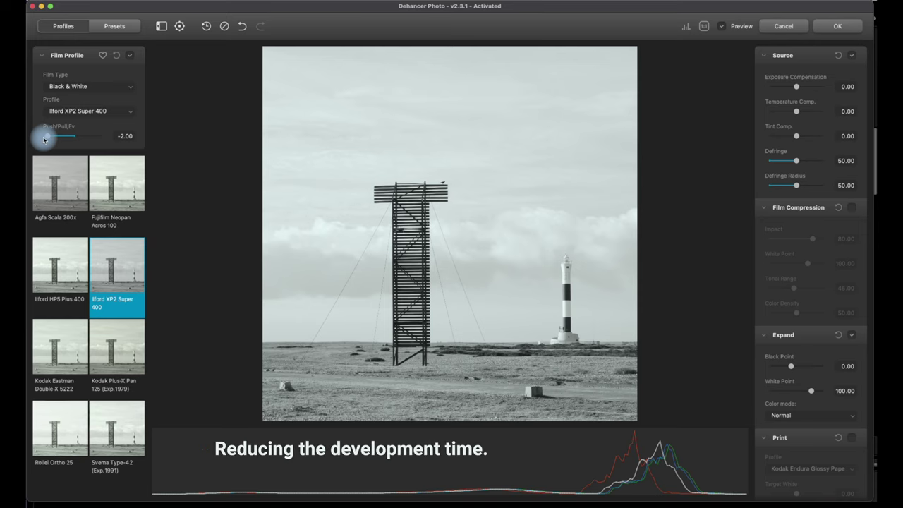
drag(50, 138, 104, 139)
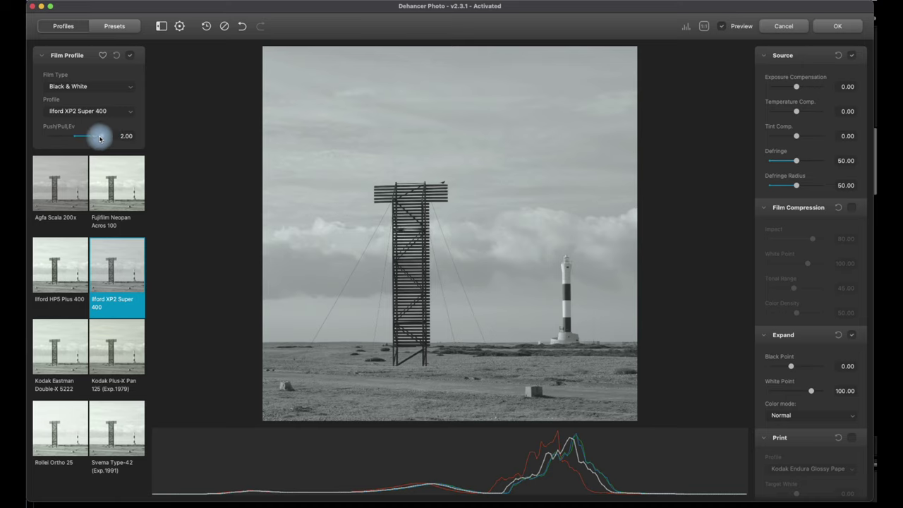
drag(102, 138, 76, 139)
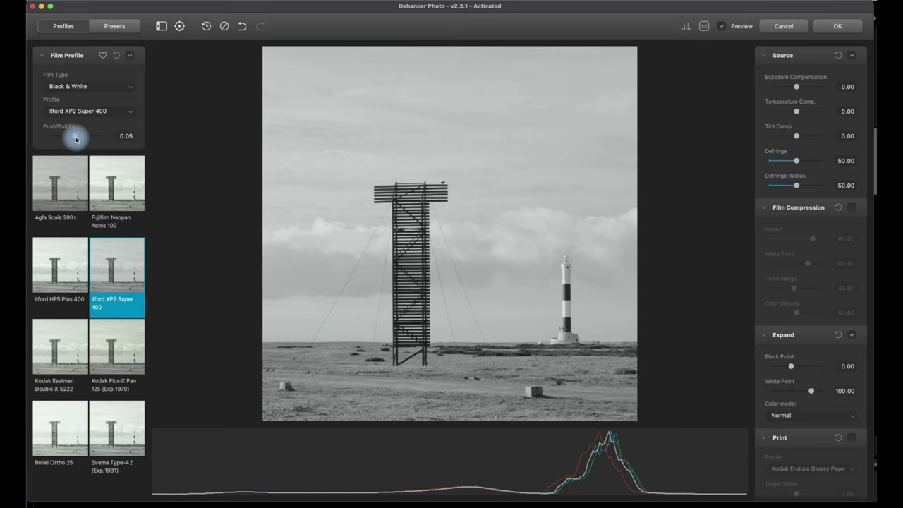
click(113, 286)
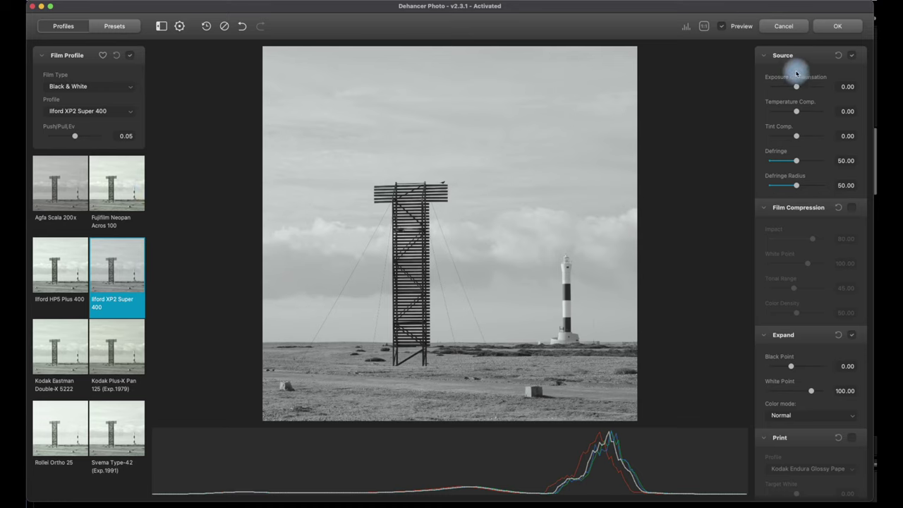
Hide and restore the histogram, and inspect the bird atop the wooden tower at 1:1 magnification before returning to the full view.
click(687, 28)
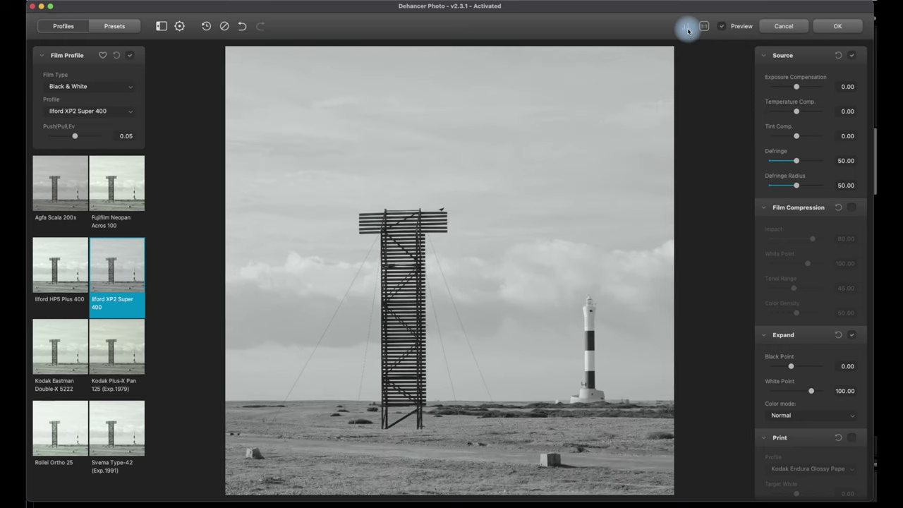
click(687, 29)
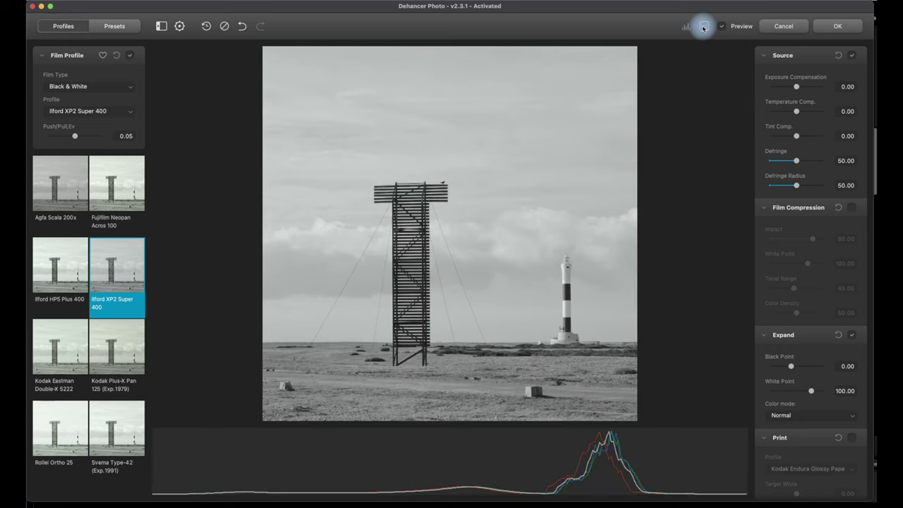
click(703, 27)
drag(319, 258, 441, 202)
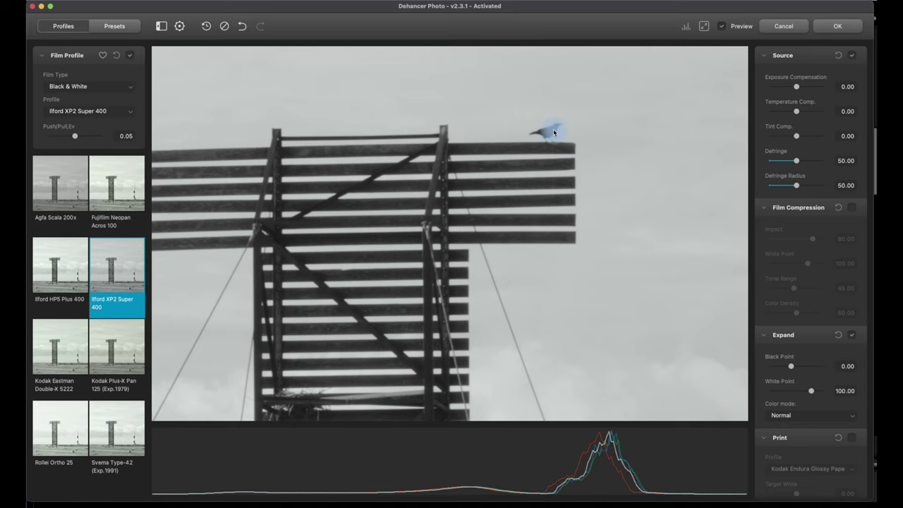
click(704, 26)
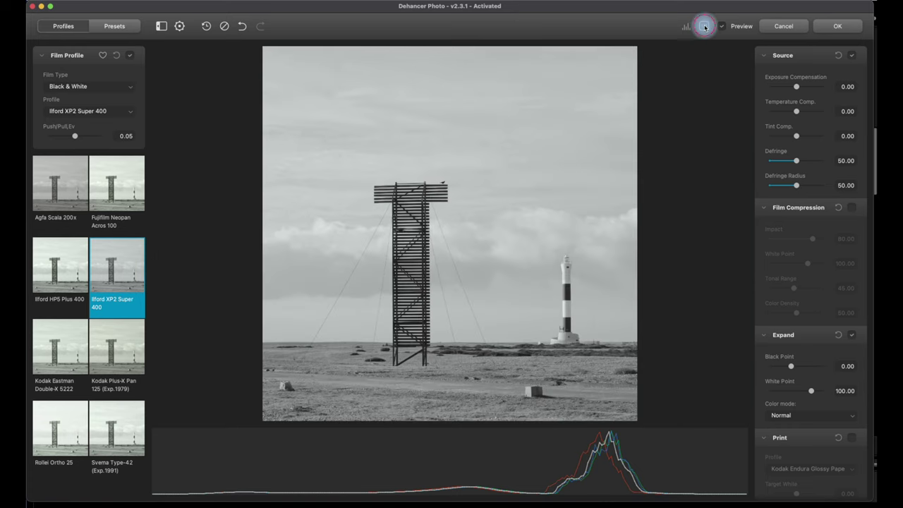
Toggle the preview off and on twice to compare the original photo with the film look.
click(724, 27)
click(724, 27)
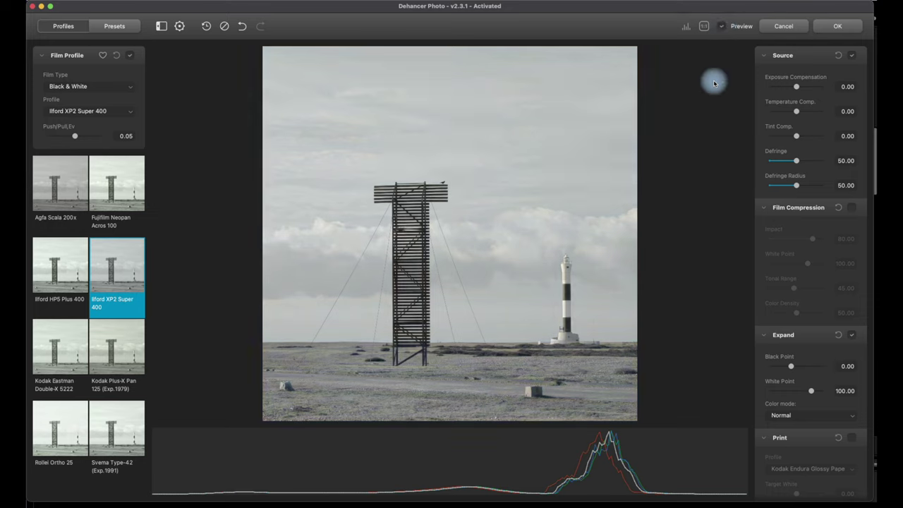
click(725, 28)
click(724, 28)
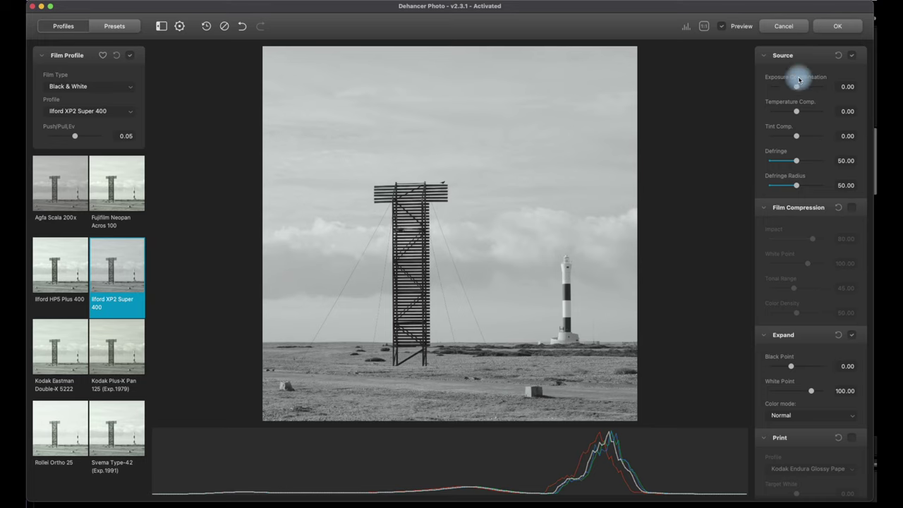
click(844, 31)
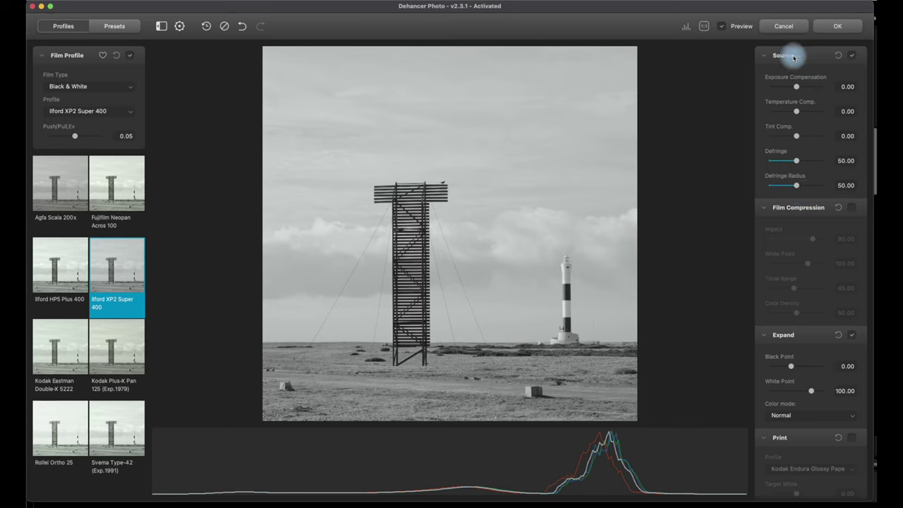
Toggle the Source adjustments off and on, and set Exposure Compensation to 0.04.
click(852, 55)
click(852, 56)
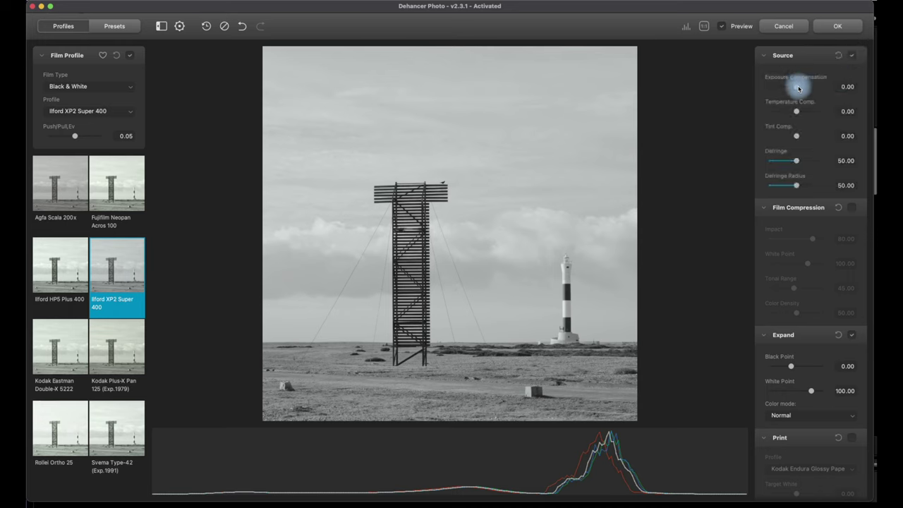
drag(798, 87, 798, 87)
drag(797, 113, 799, 115)
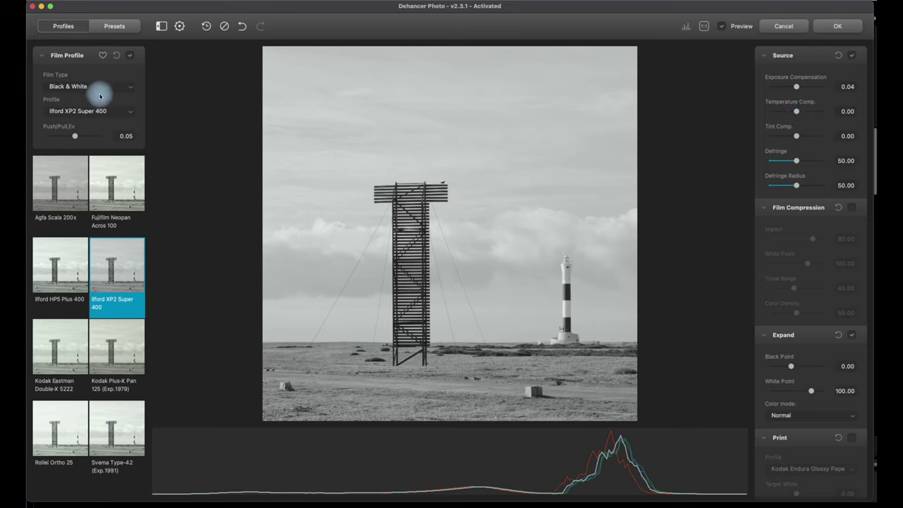
Switch the film type to Color Negative, browse its film profiles, and apply Kodak Ektar 100 to the photo.
click(103, 88)
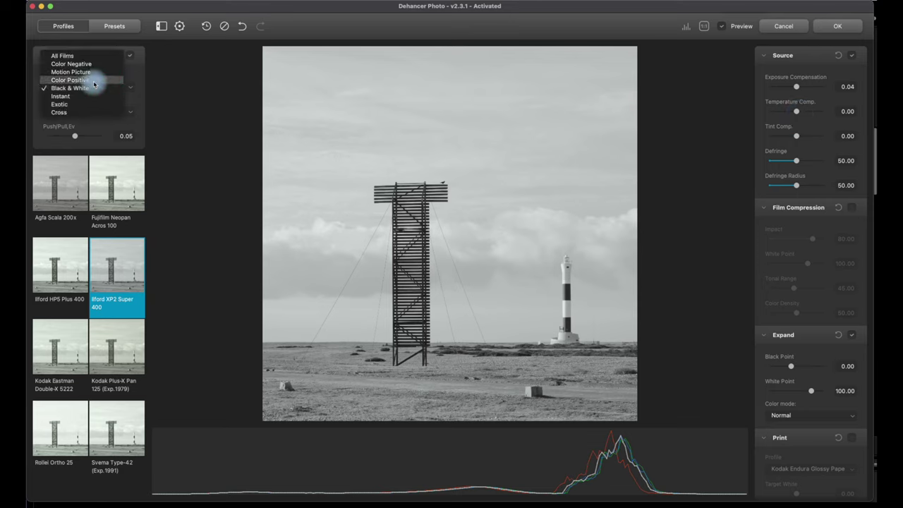
click(92, 65)
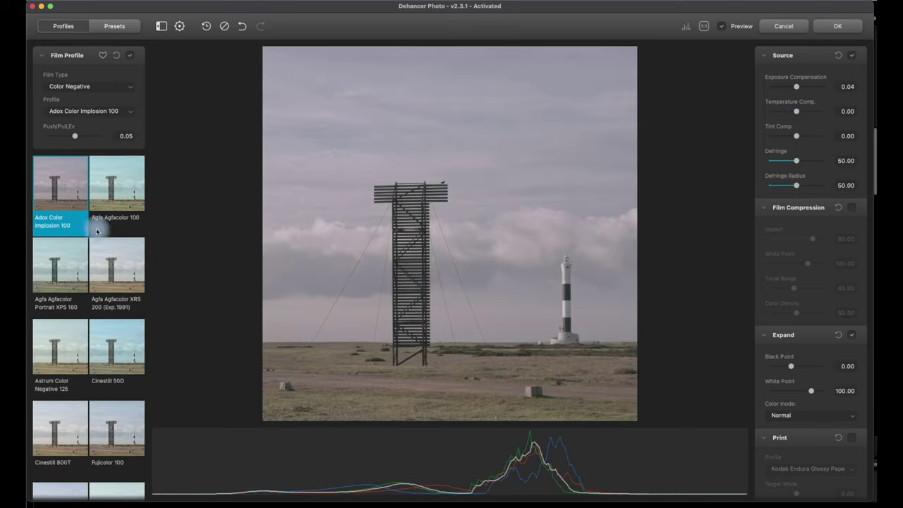
scroll(111, 344, down, 5)
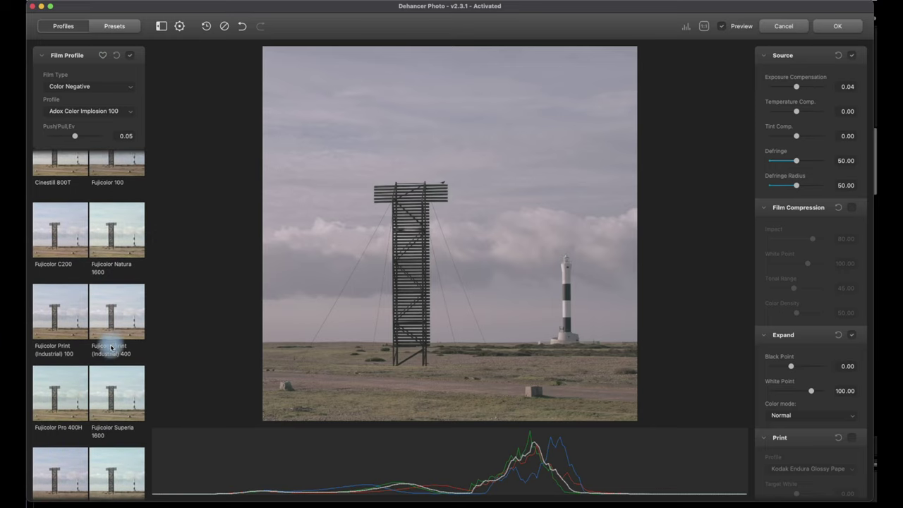
scroll(110, 347, up, 3)
scroll(111, 347, down, 5)
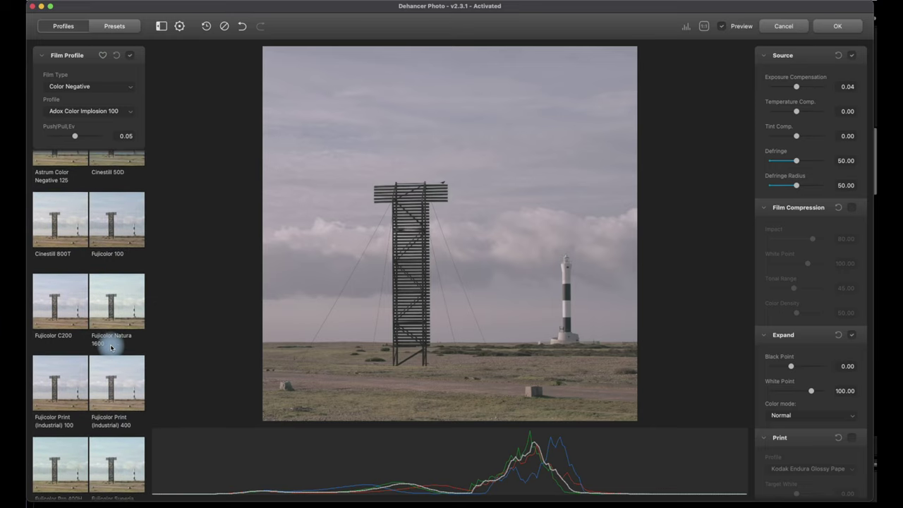
scroll(111, 347, down, 2)
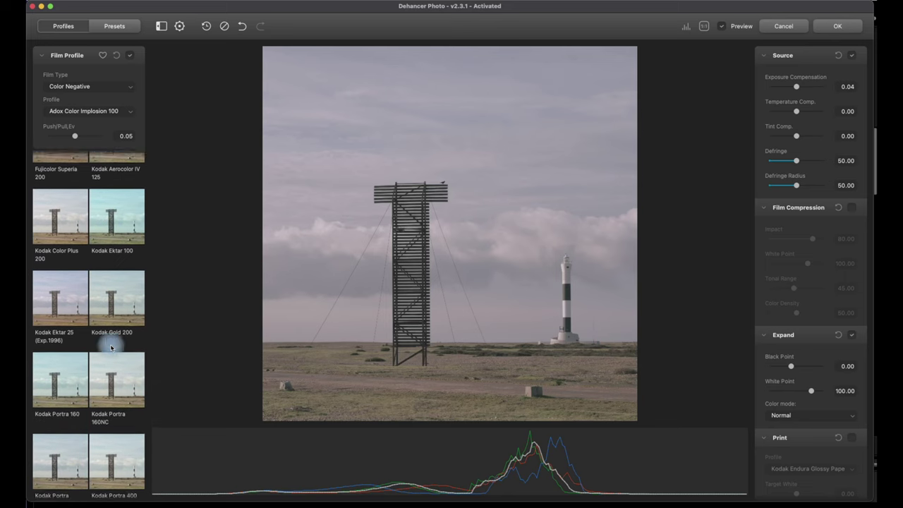
scroll(111, 348, down, 1)
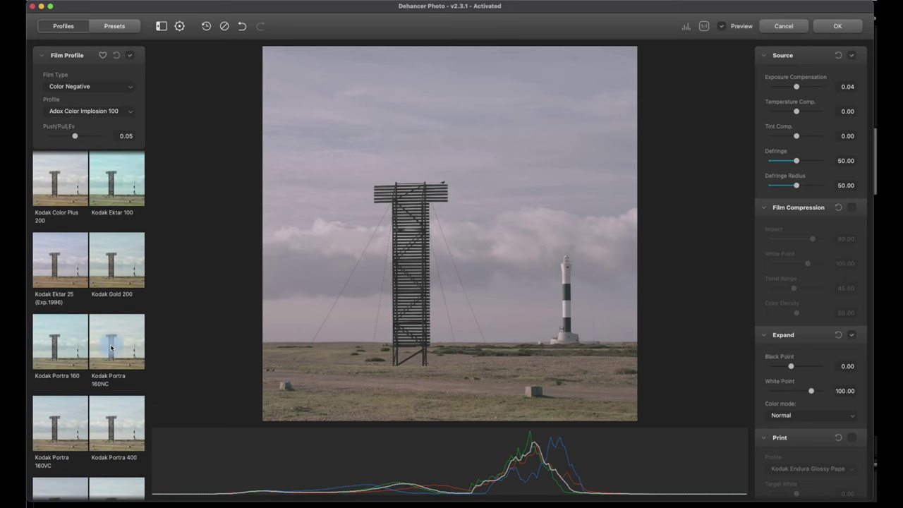
click(111, 178)
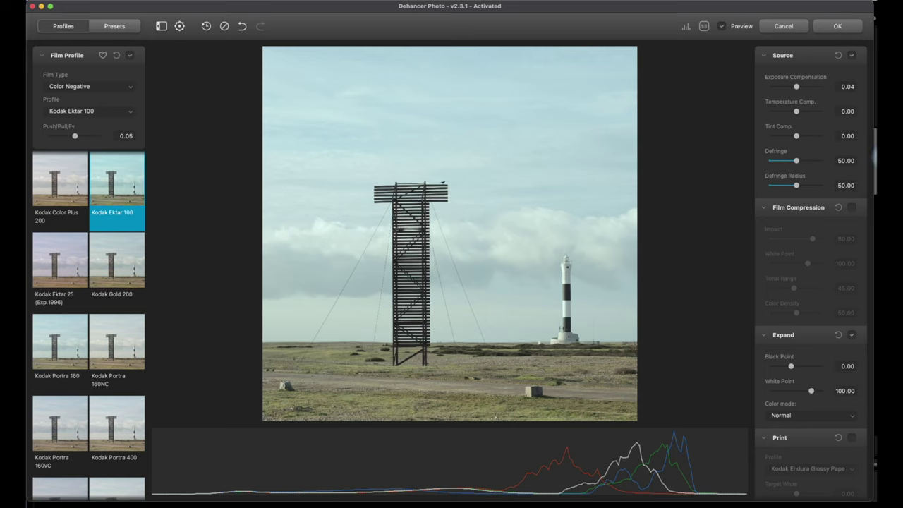
Try out Temperature Comp. on the photo, and reset all Source adjustments to their defaults.
mouse_move(799, 113)
mouse_down()
mouse_move(818, 111)
mouse_move(779, 111)
mouse_move(799, 111)
mouse_move(788, 112)
mouse_up()
double_click(788, 112)
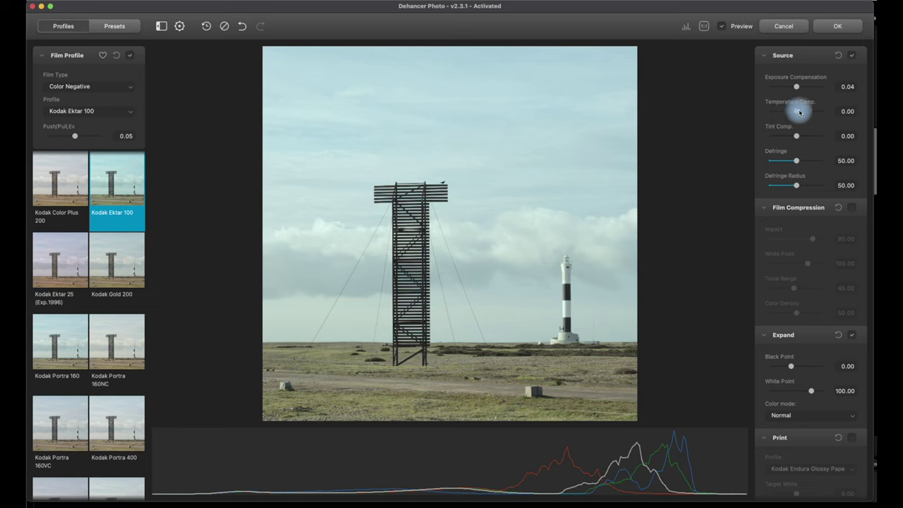
drag(799, 112, 790, 112)
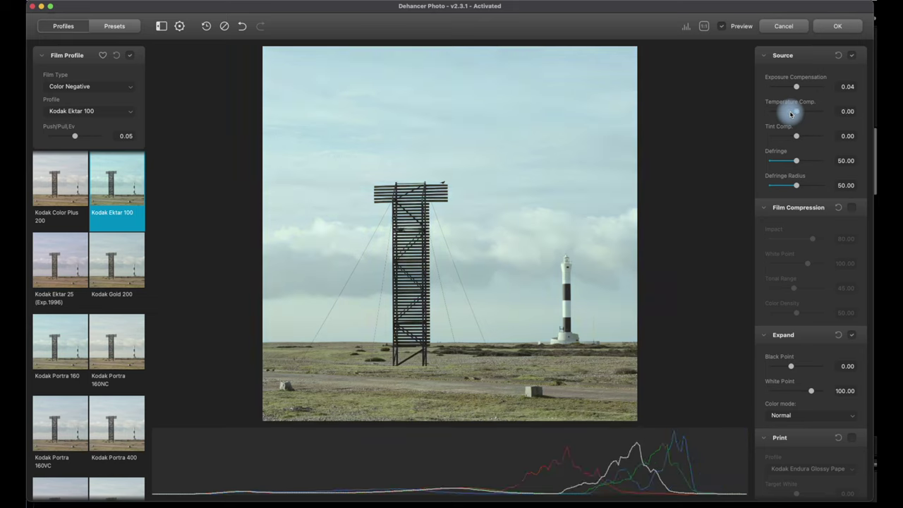
click(837, 55)
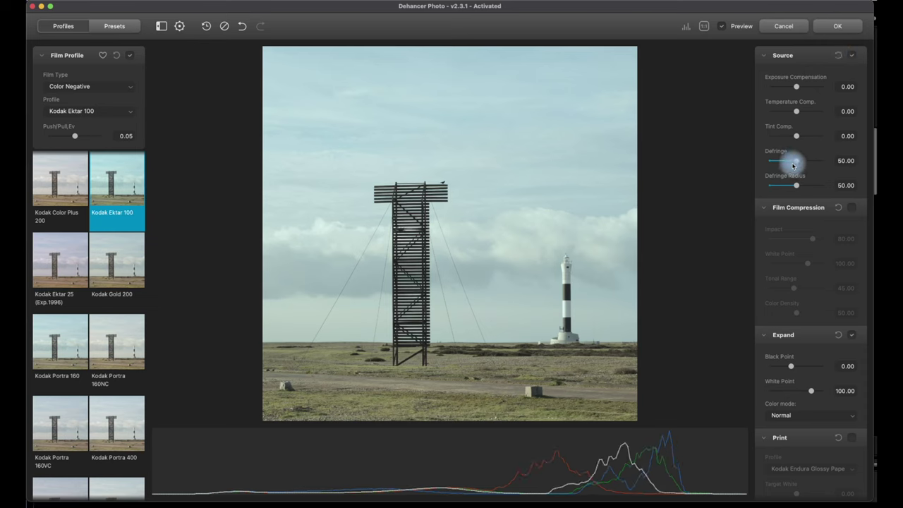
mouse_move(798, 137)
mouse_down()
mouse_move(812, 136)
mouse_move(784, 138)
mouse_move(811, 135)
mouse_move(798, 137)
mouse_up()
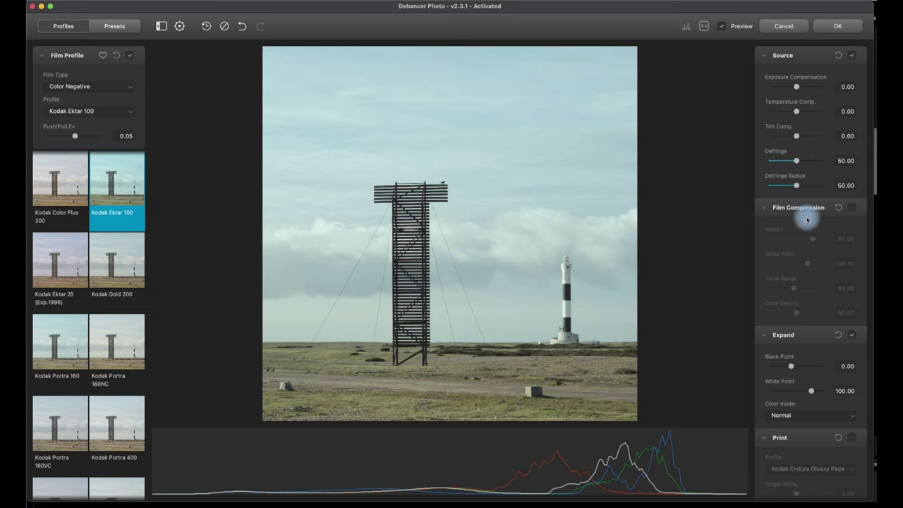
Enable Film Compression, and toggle it off and on to compare its effect on the sky and clouds.
click(851, 207)
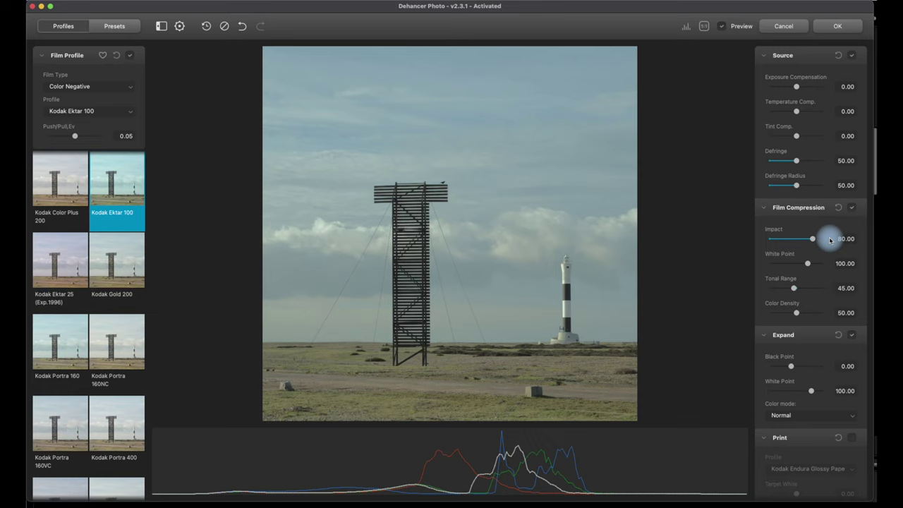
scroll(829, 240, down, 5)
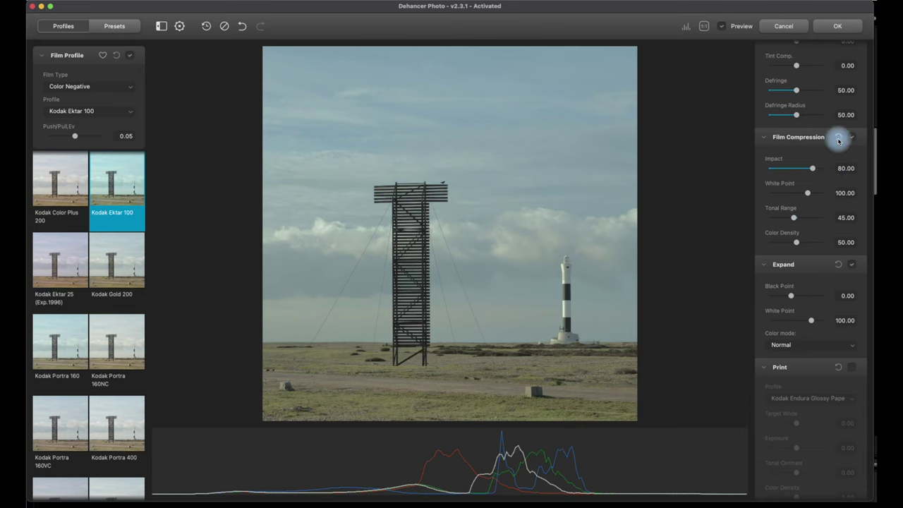
click(852, 138)
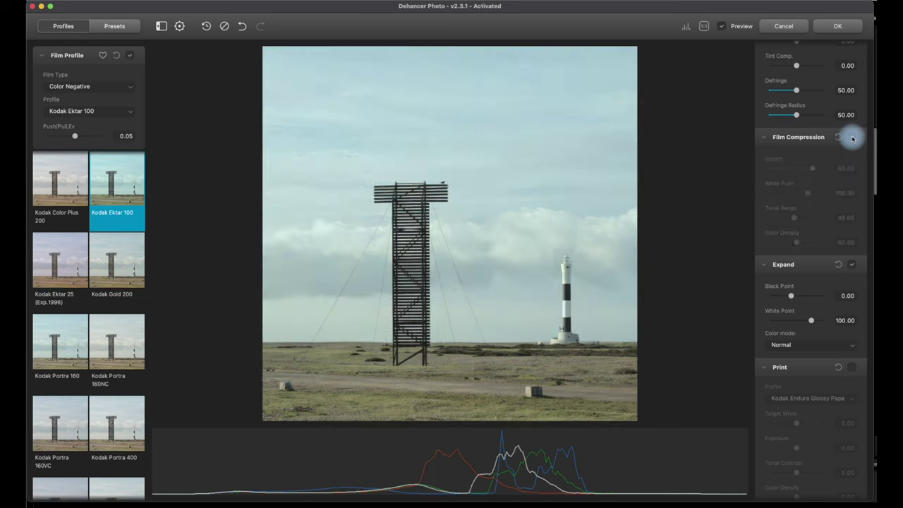
click(851, 138)
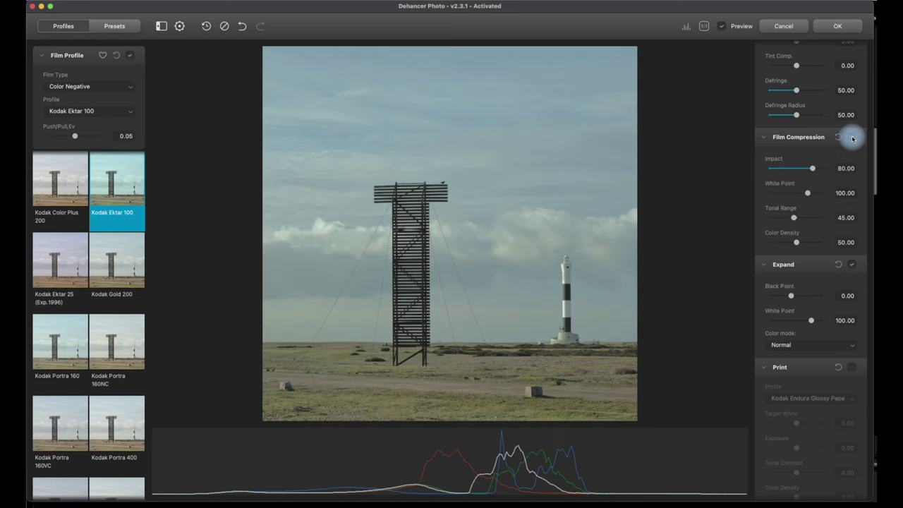
Examine the Expand section's Black Point, White Point and Color mode options, keeping the color mode at Normal.
scroll(838, 240, down, 3)
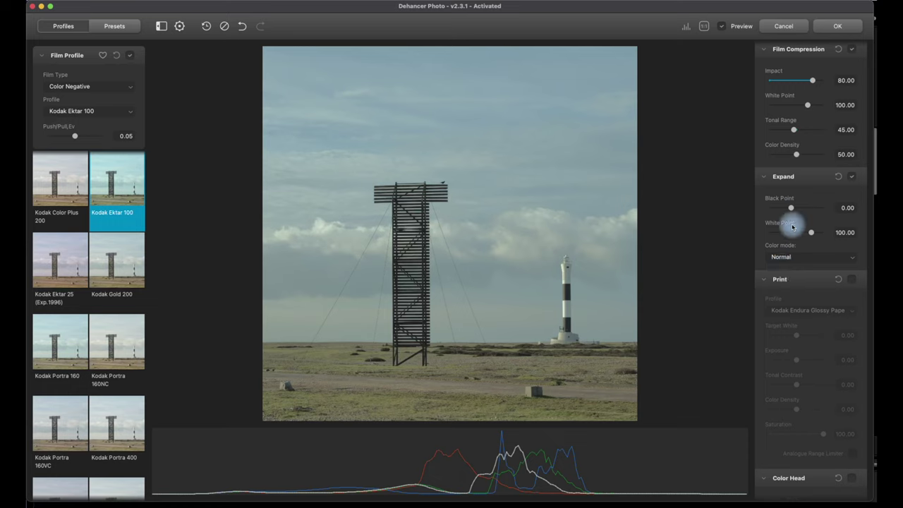
drag(792, 209, 813, 235)
scroll(812, 235, down, 1)
click(809, 286)
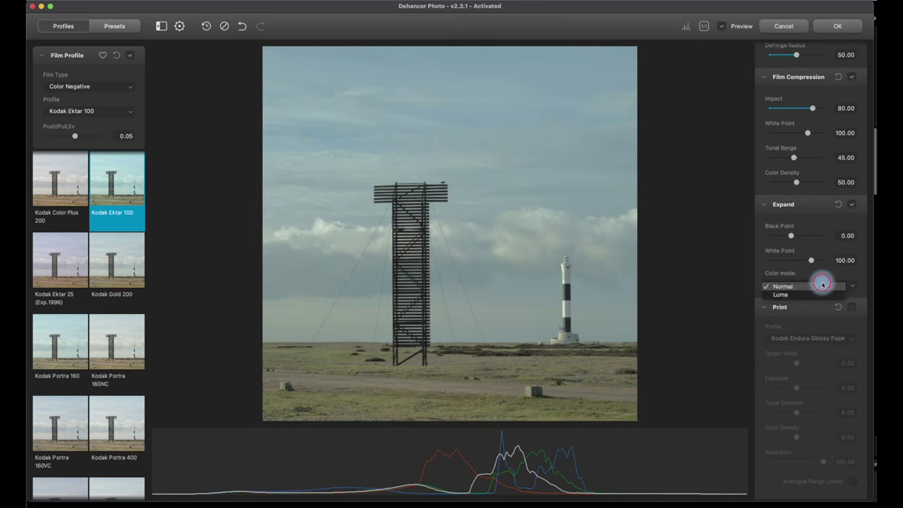
click(744, 287)
Enable the Print adjustments and set the print profile to Linear.
scroll(795, 300, down, 5)
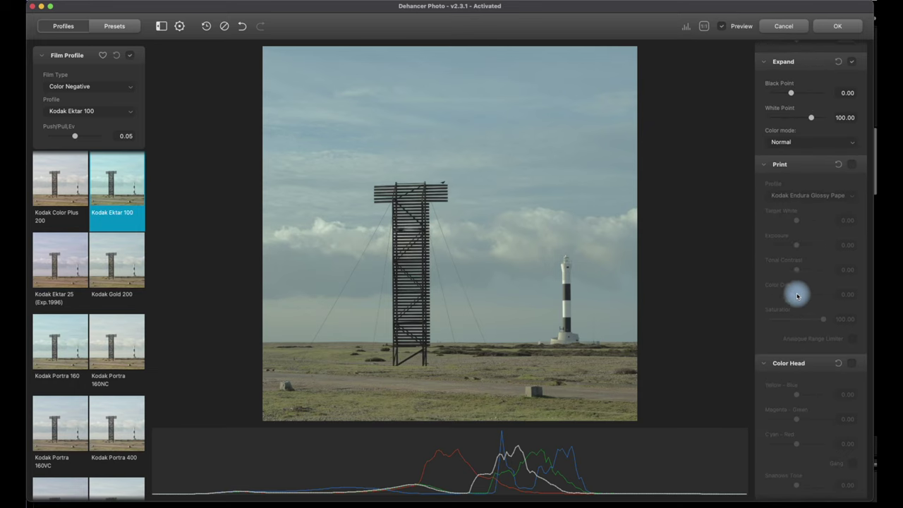
click(852, 164)
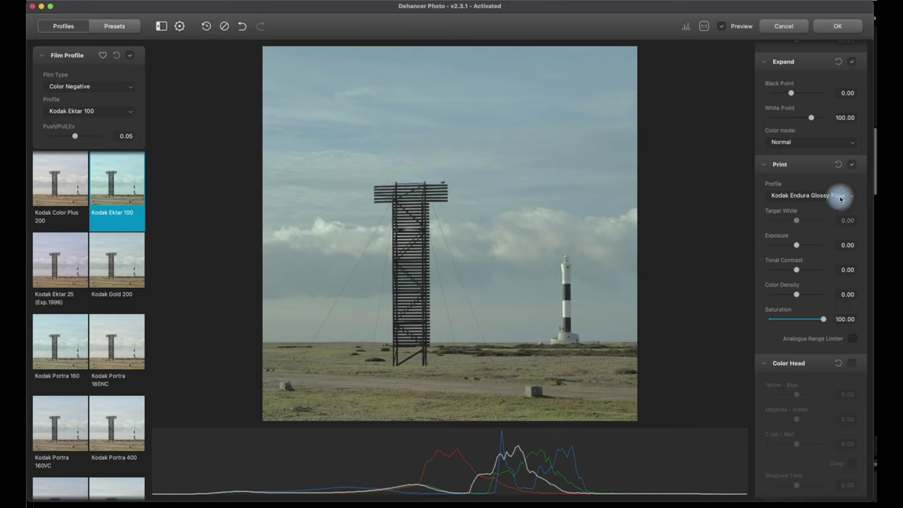
click(849, 197)
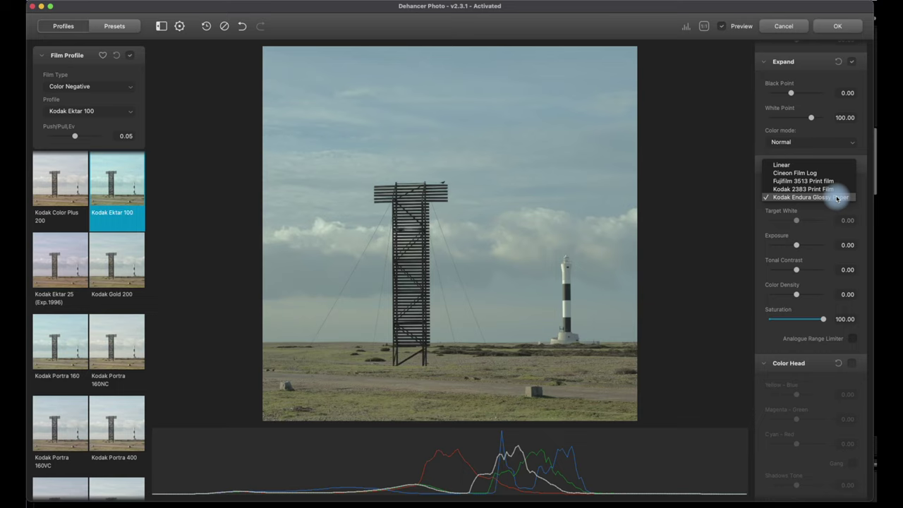
click(783, 165)
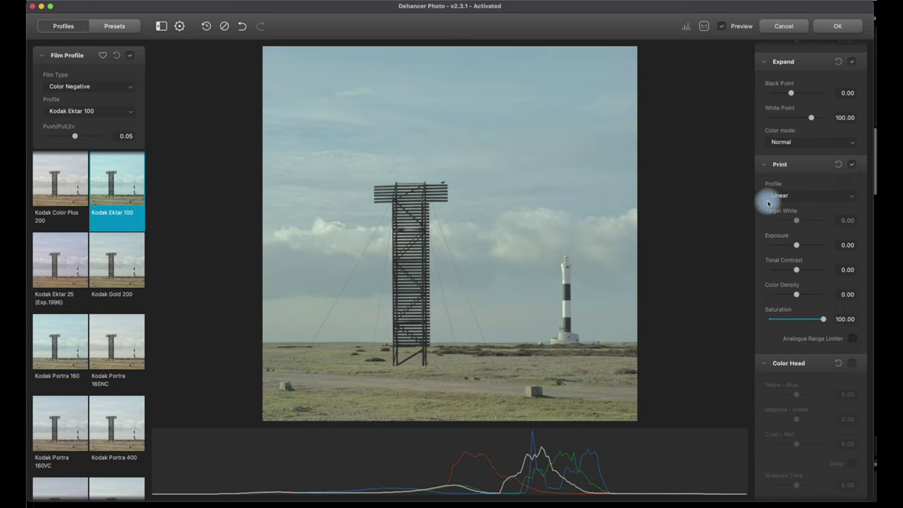
Alternate the print profile between Kodak Endura Glossy Paper and Linear several times to compare them, ending on Linear.
click(796, 195)
click(796, 229)
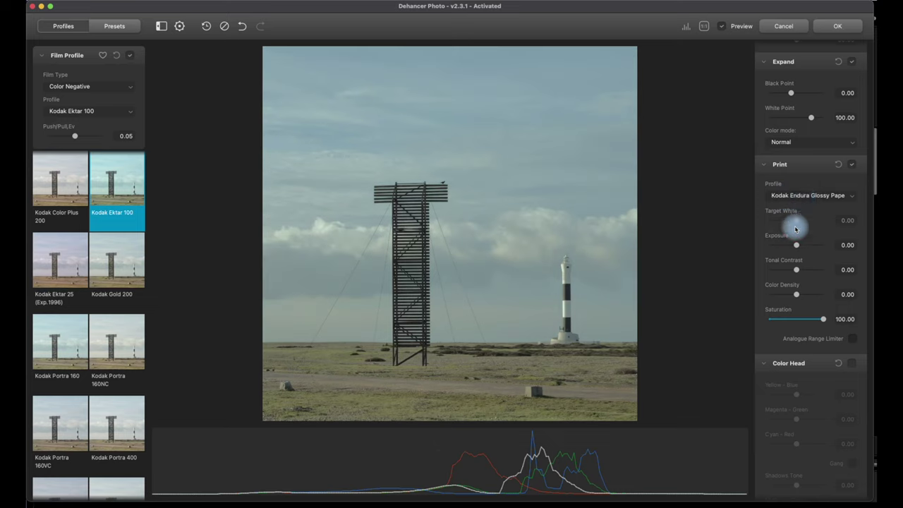
click(800, 196)
click(799, 166)
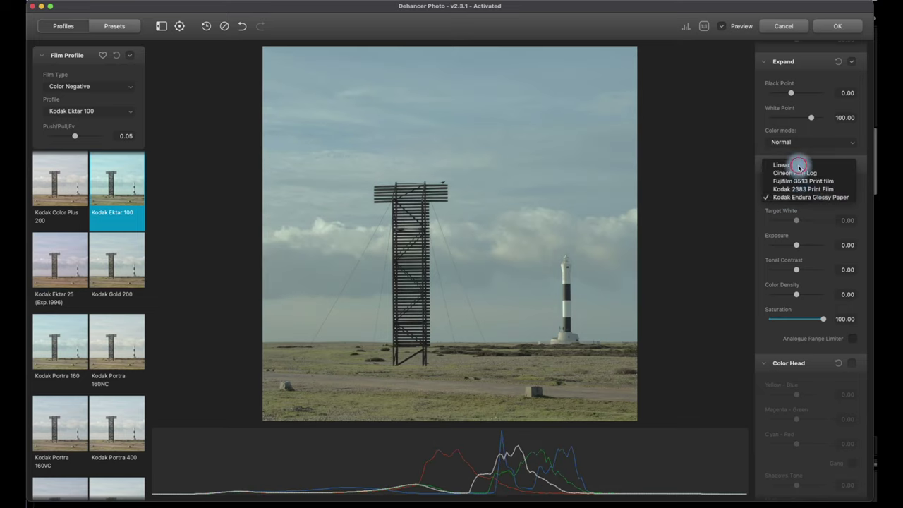
click(793, 200)
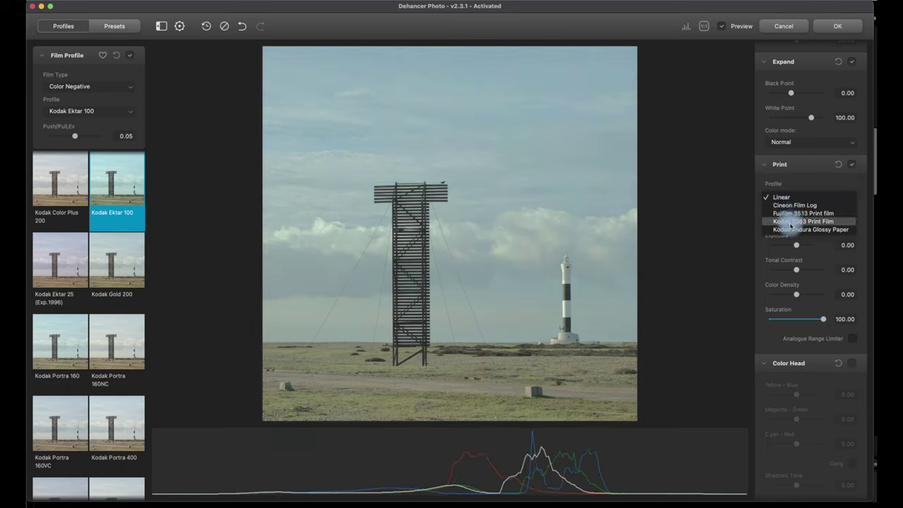
click(791, 230)
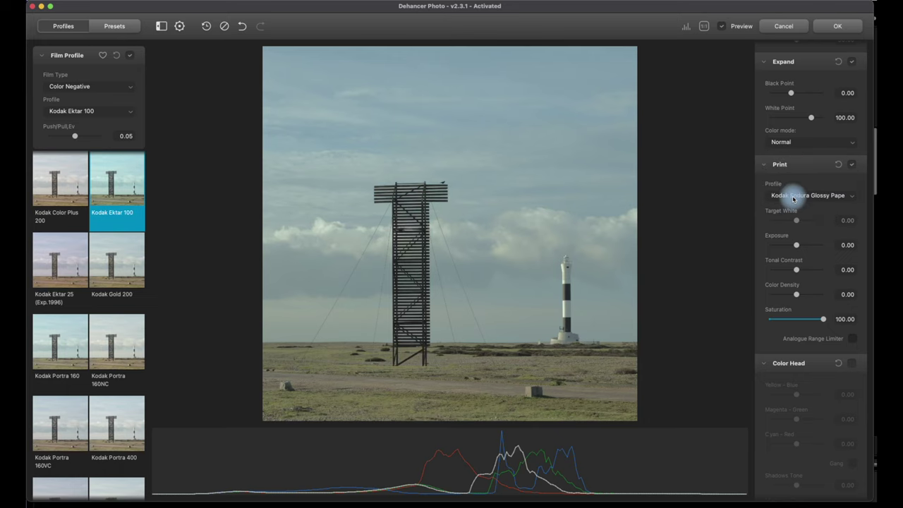
click(797, 195)
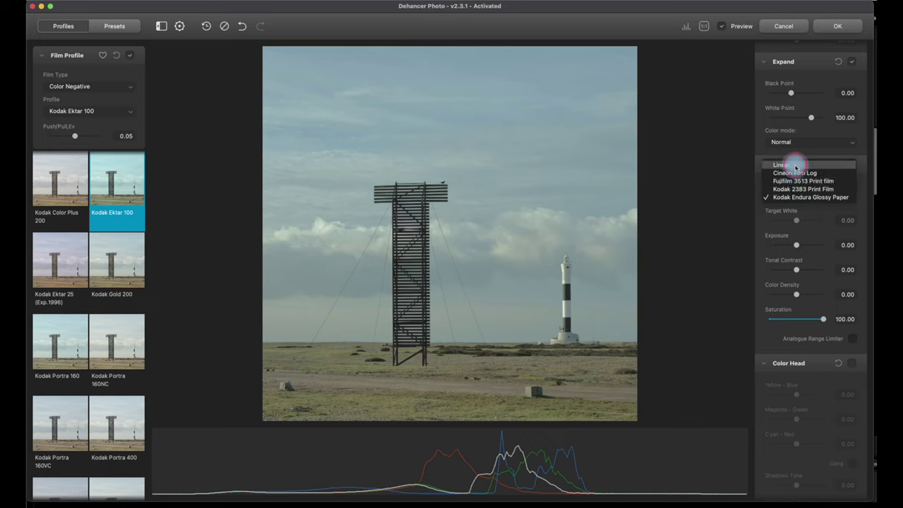
click(795, 167)
click(793, 200)
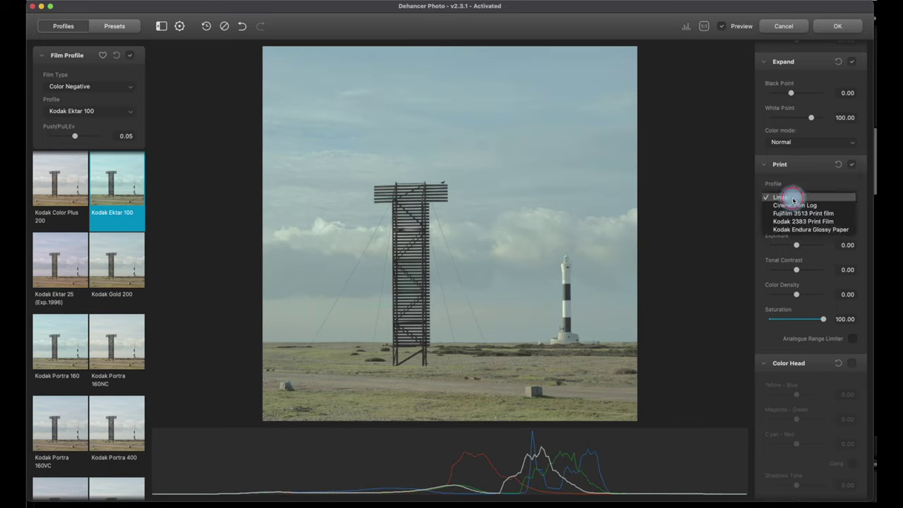
click(792, 237)
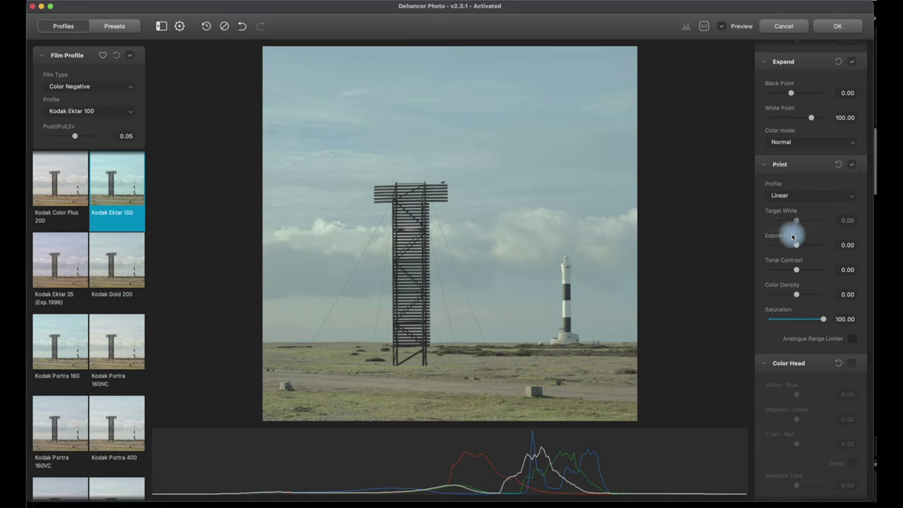
click(796, 195)
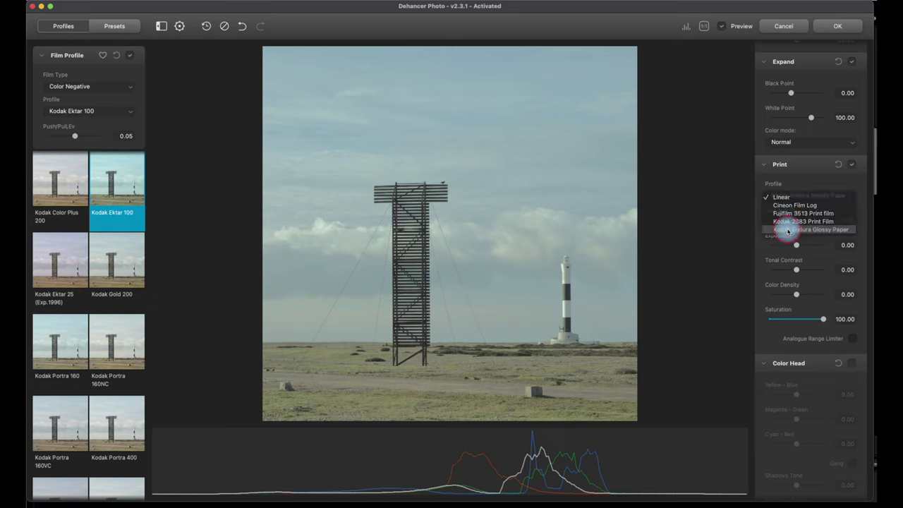
click(788, 230)
click(796, 197)
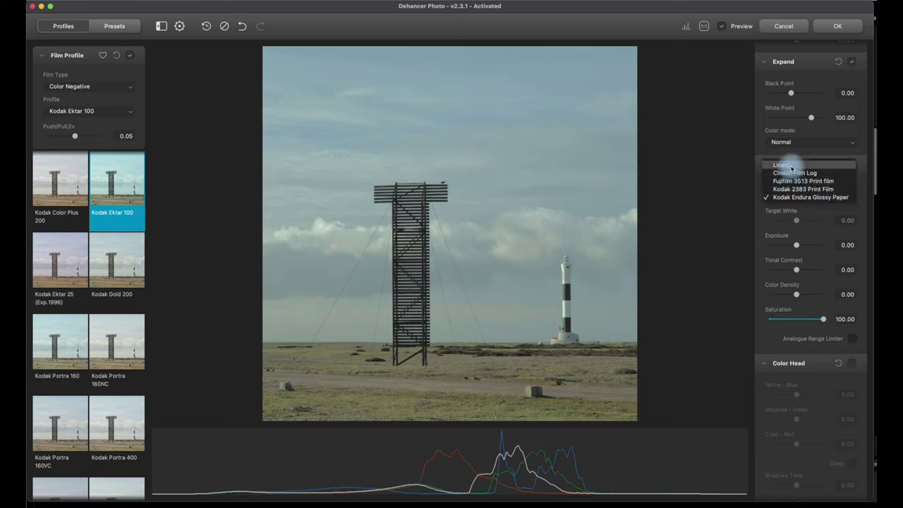
click(791, 166)
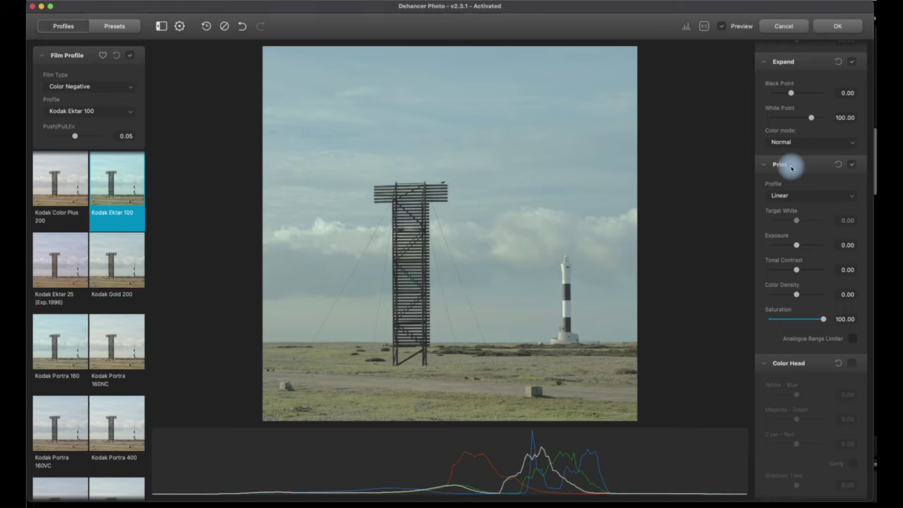
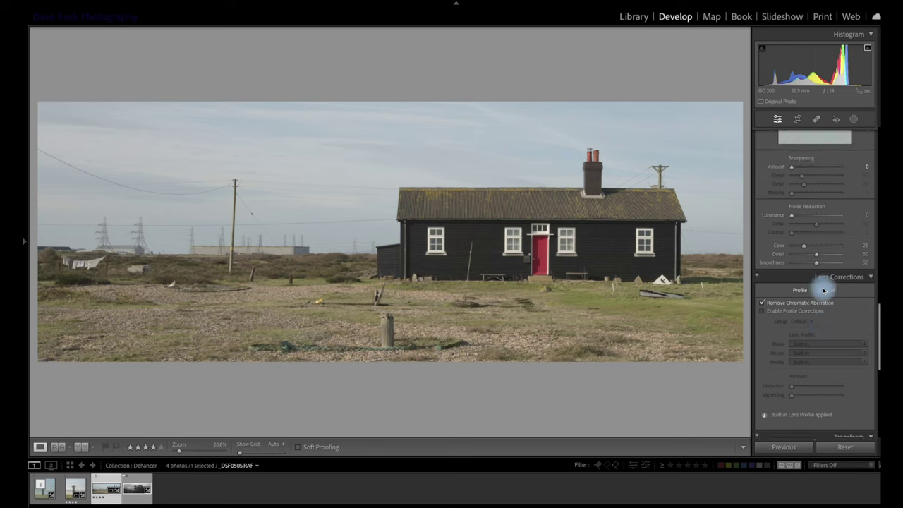
Open the cottage photo in the Dehancer plugin as a copy with Lightroom adjustments, and enlarge the plugin window to fill the screen.
scroll(823, 291, up, 10)
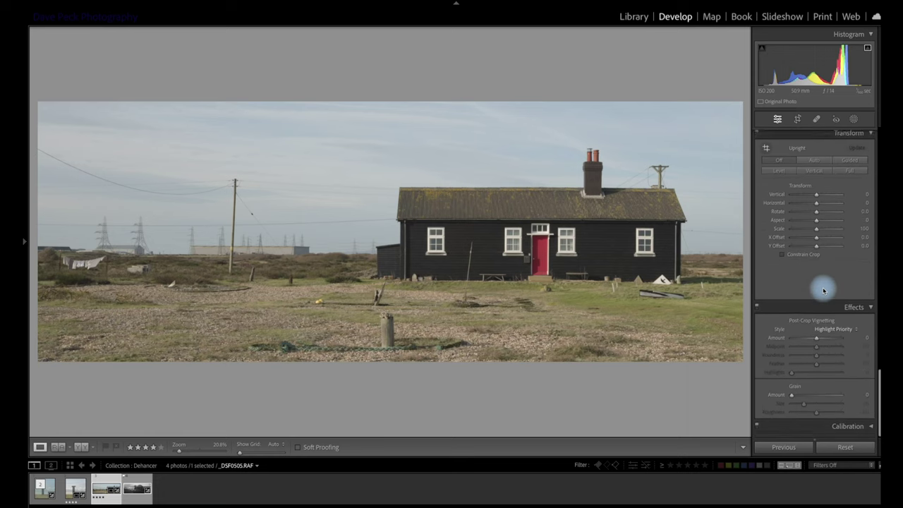
scroll(823, 291, up, 2)
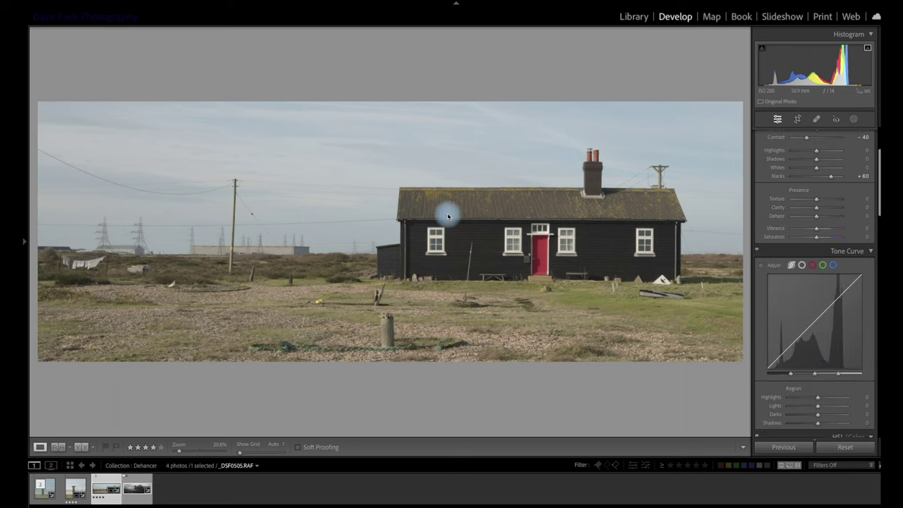
right_click(103, 489)
mouse_move(198, 283)
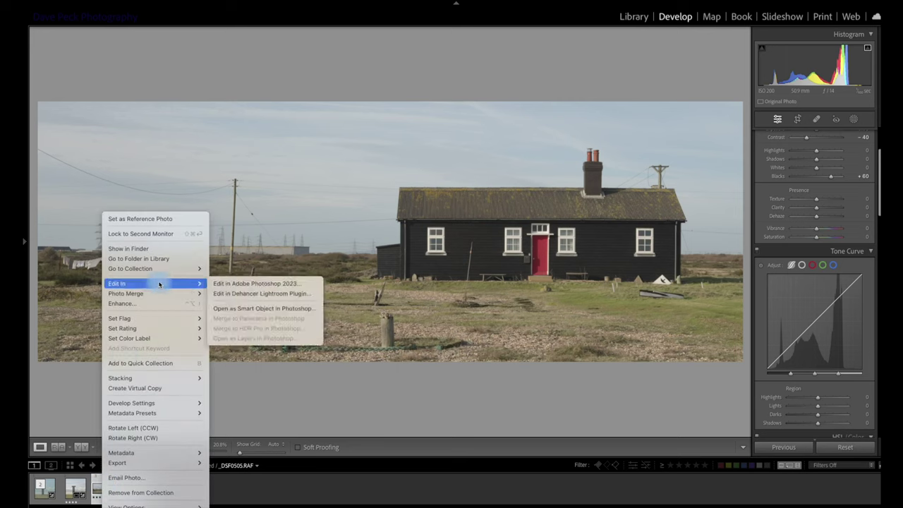
click(222, 292)
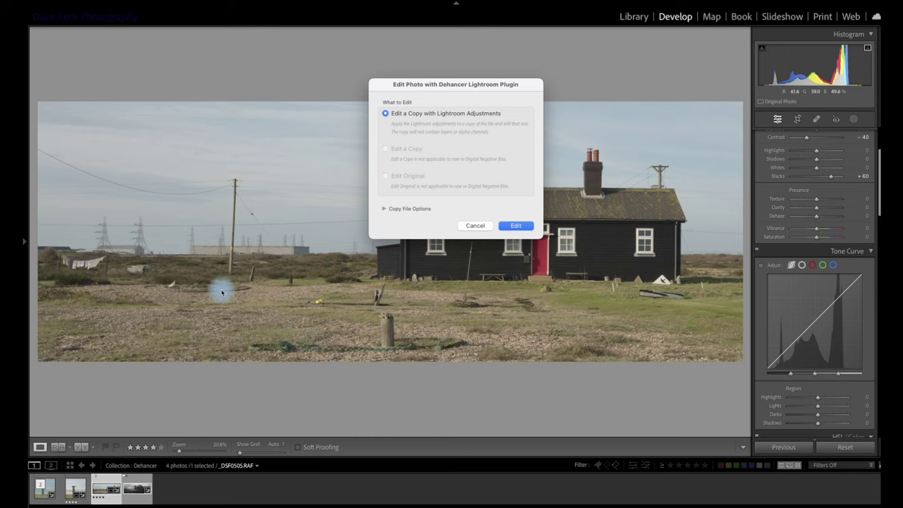
click(520, 227)
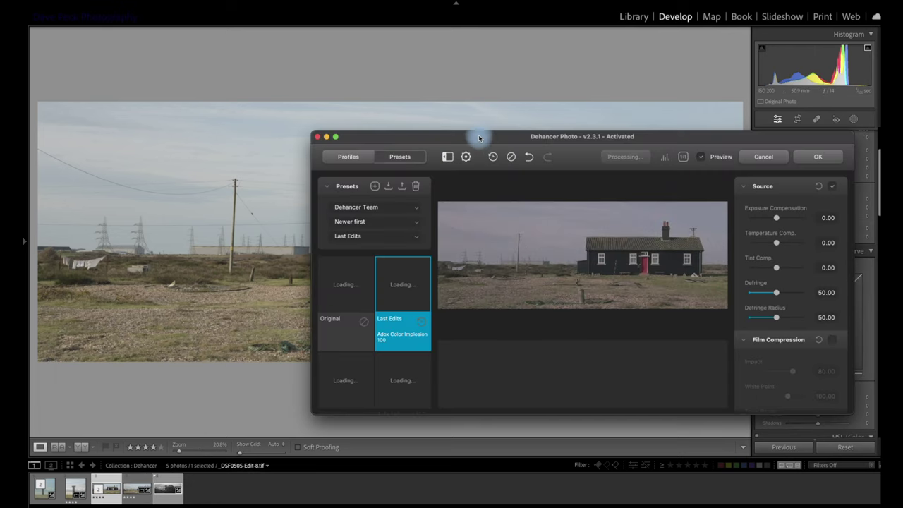
drag(478, 137, 190, 9)
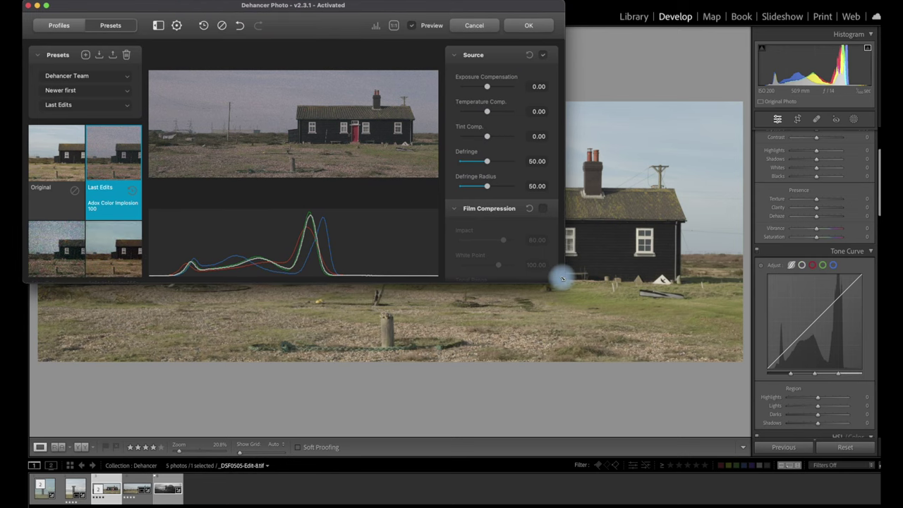
drag(562, 278, 877, 494)
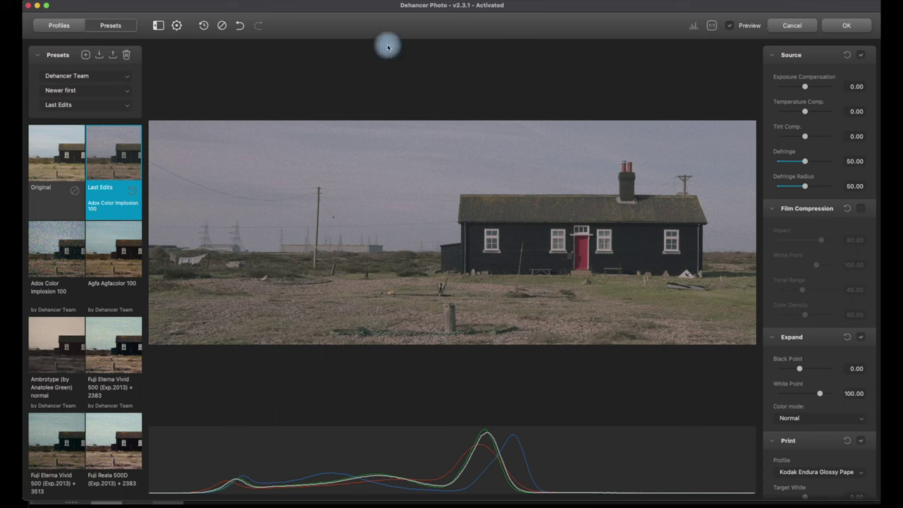
Limit the film profiles to Black & White and compare Ilford HP5 Plus 400 with Ilford XP2 Super 400 on the cottage.
click(73, 25)
click(78, 86)
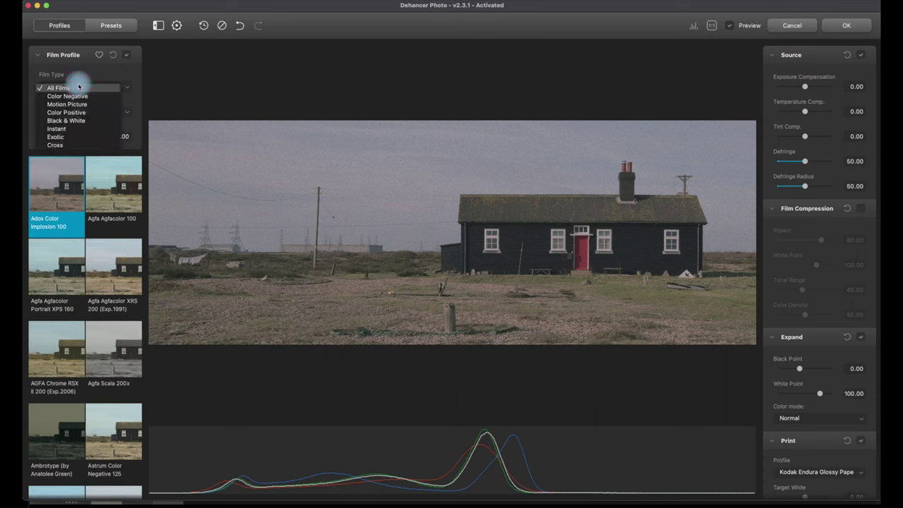
click(68, 120)
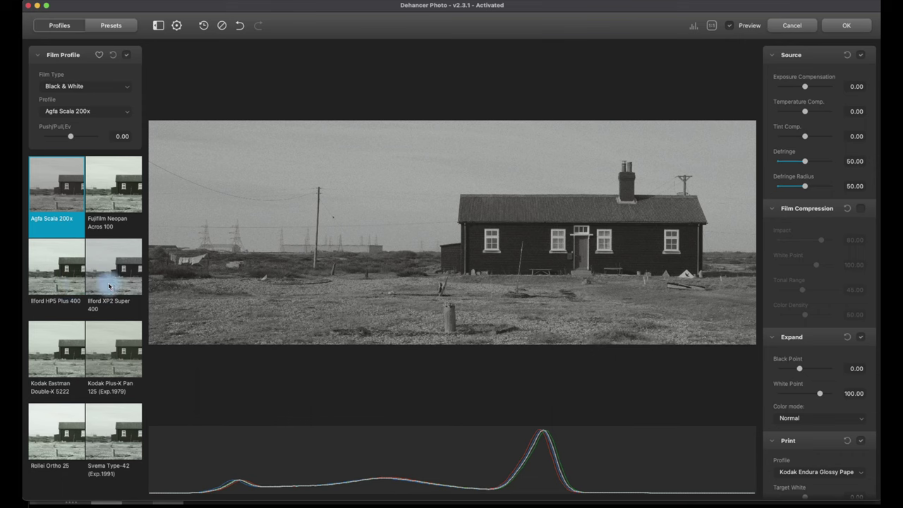
click(64, 284)
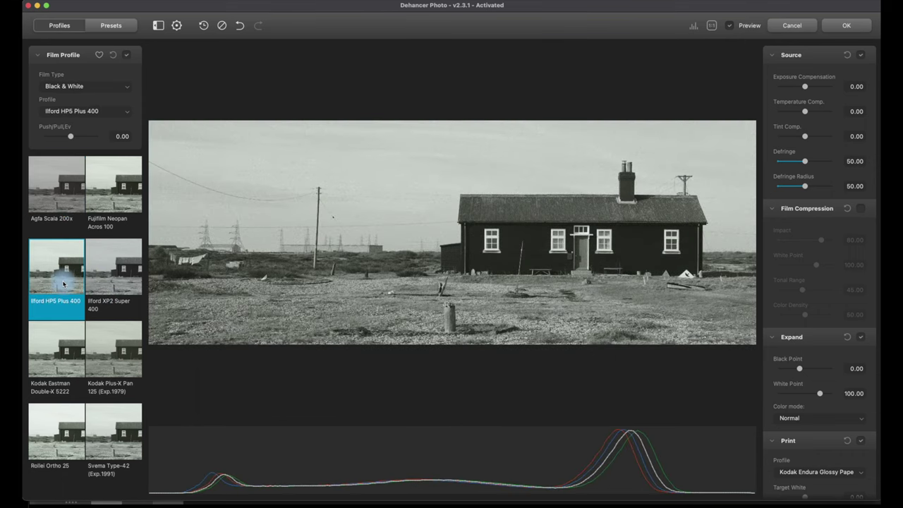
click(102, 271)
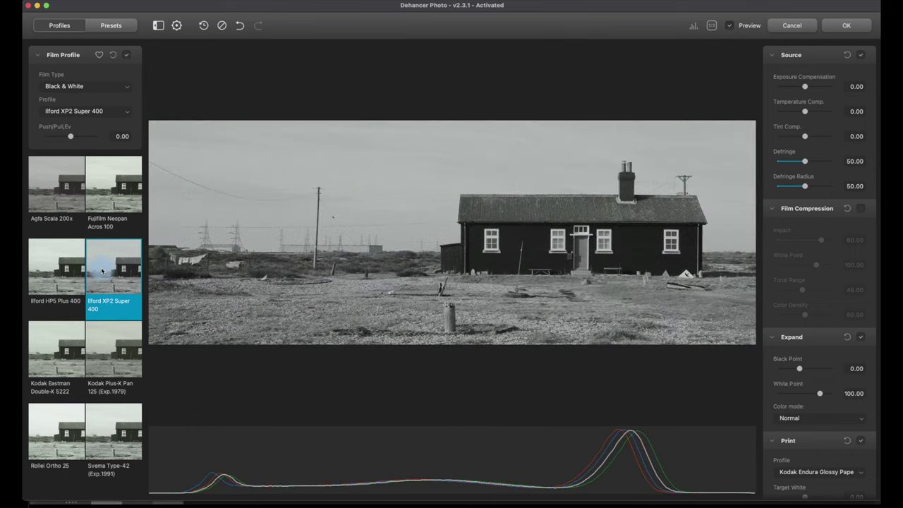
click(63, 264)
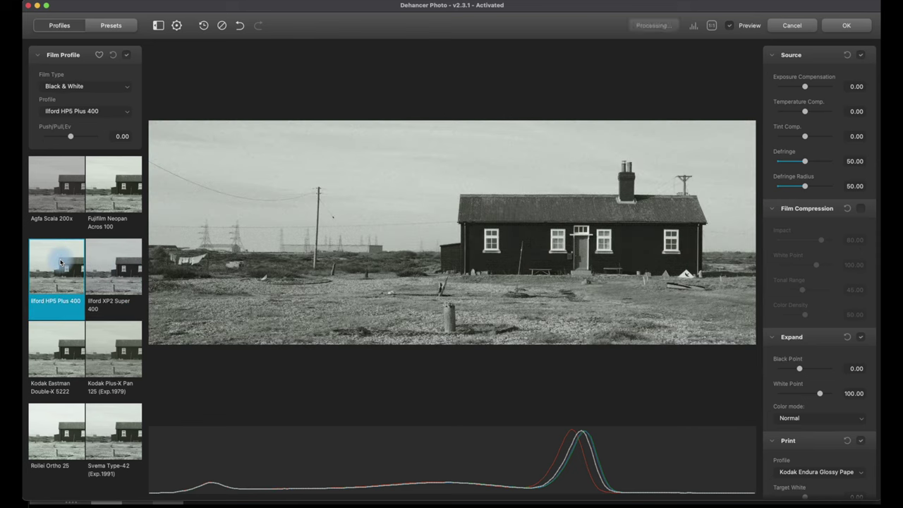
click(102, 262)
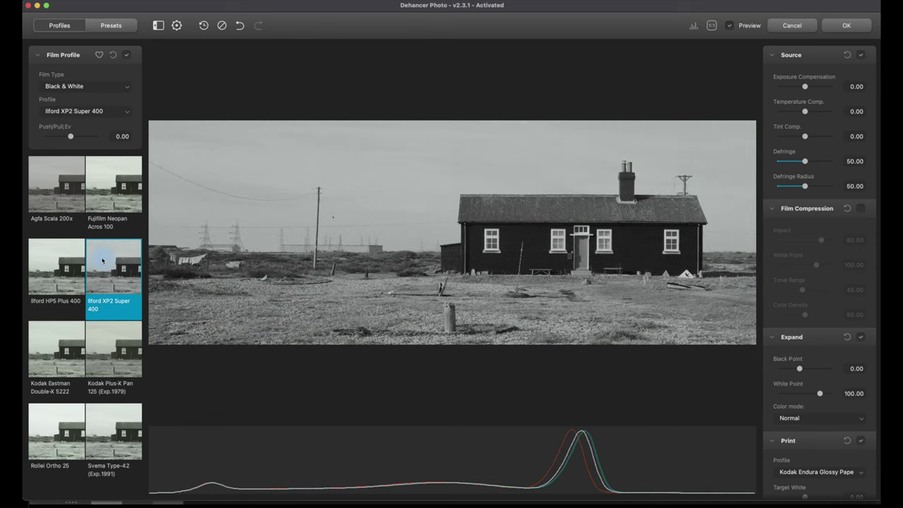
Apply the Ilford HP5 Plus 400 profile and set its Push/Pull value to -1.68.
click(73, 261)
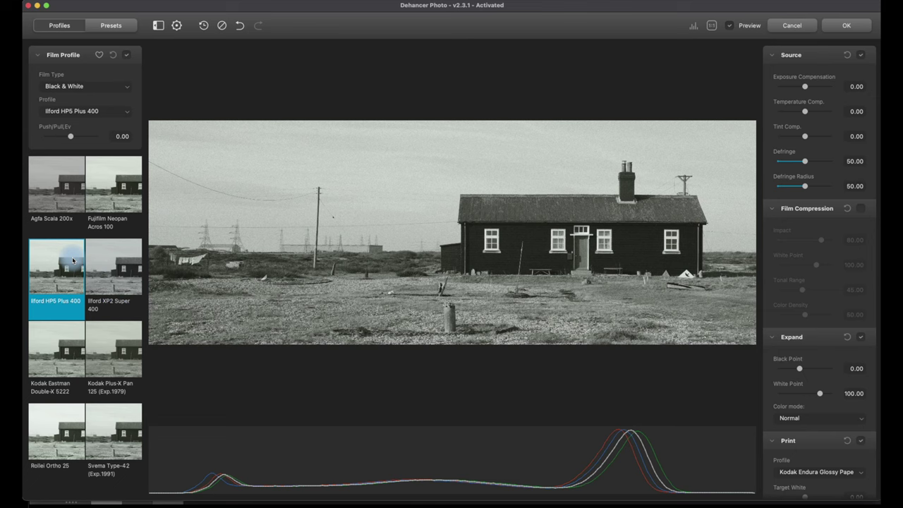
drag(71, 136, 55, 138)
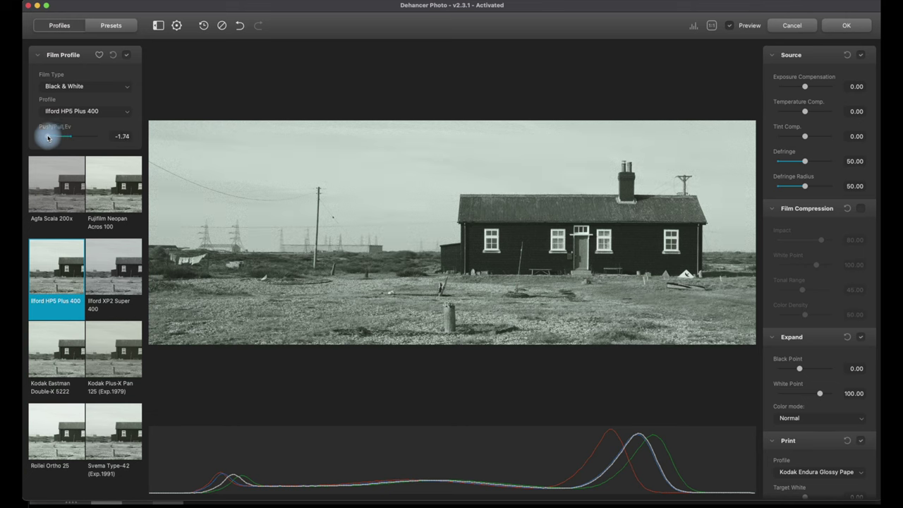
drag(48, 138, 47, 138)
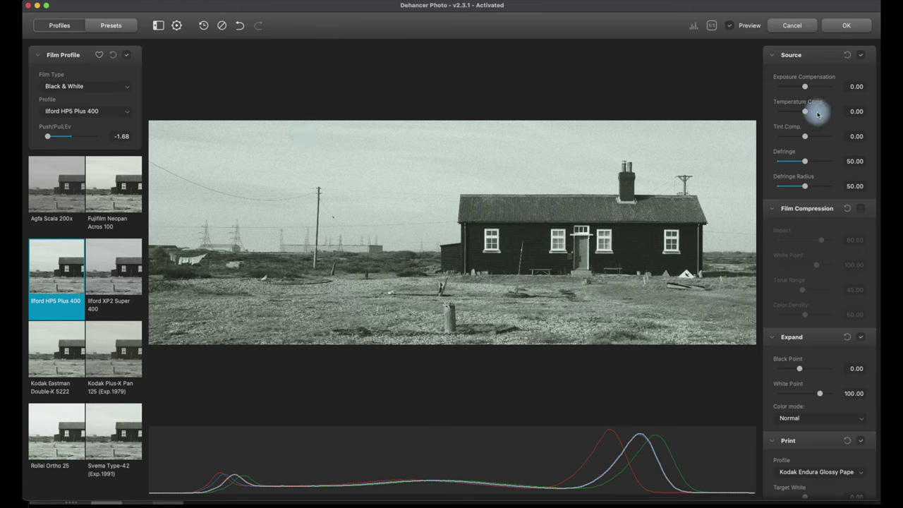
Set the Expand black point to 8.81 and the white point to 93.09.
drag(801, 371, 801, 371)
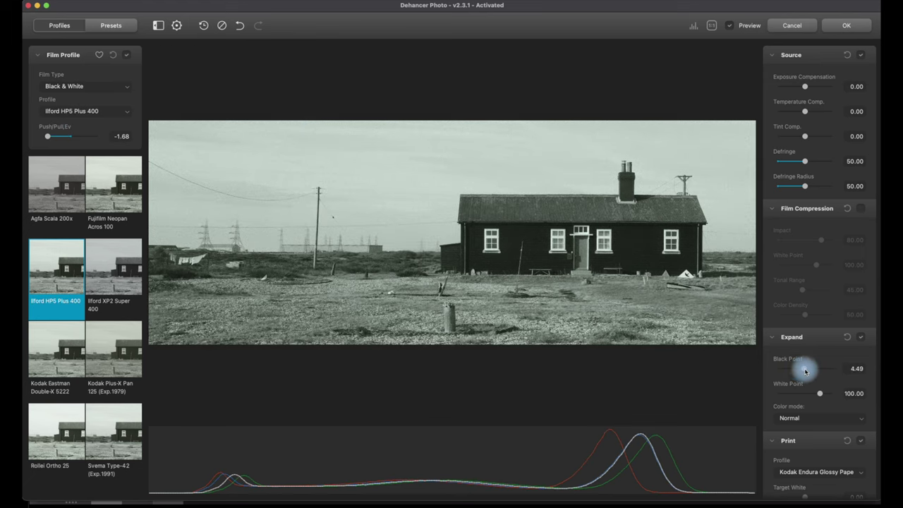
drag(804, 372, 808, 372)
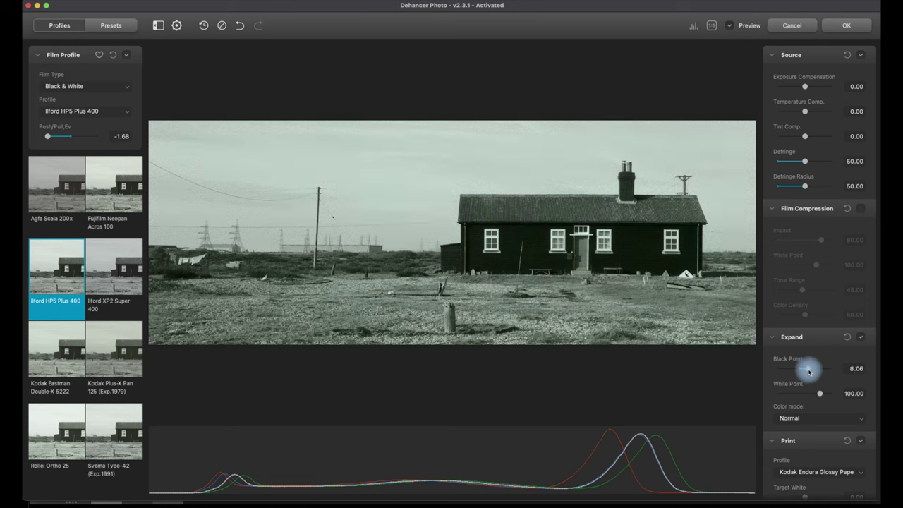
drag(809, 371, 816, 396)
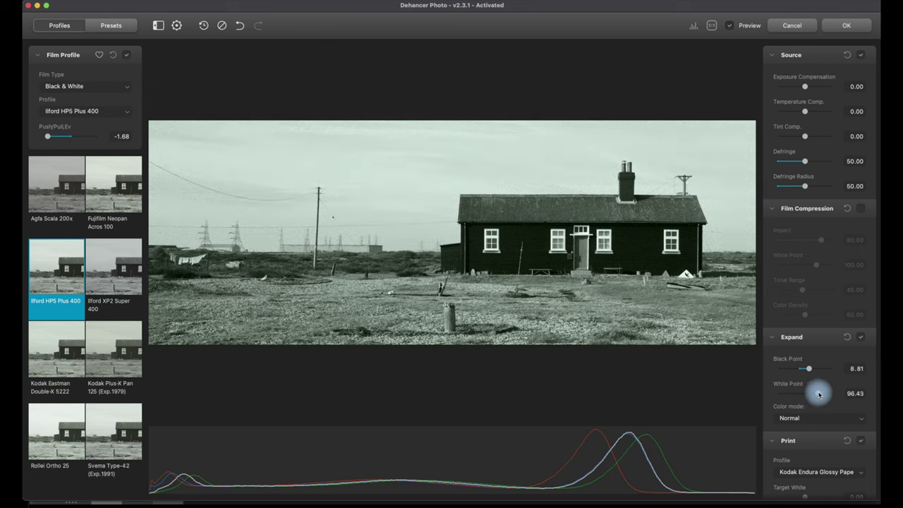
drag(818, 395, 817, 395)
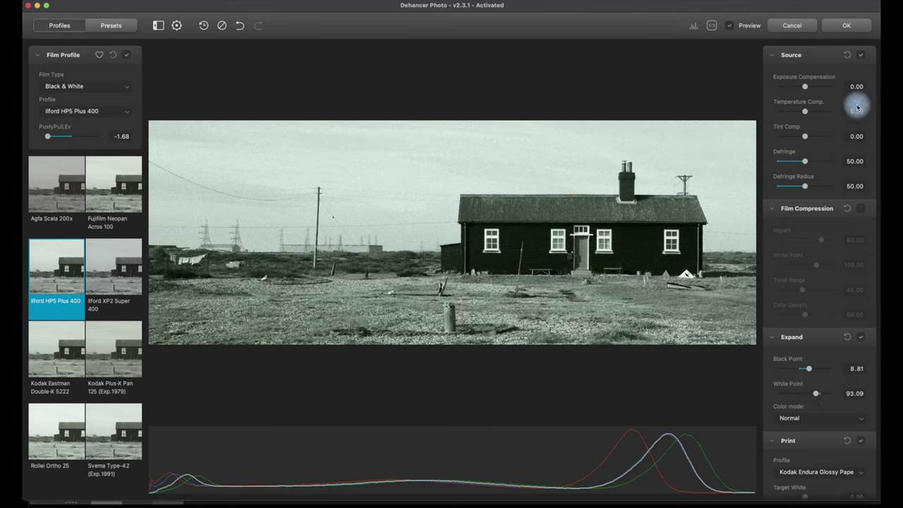
Switch the print profile to Linear and set the Source exposure compensation to -0.11.
drag(808, 88, 806, 87)
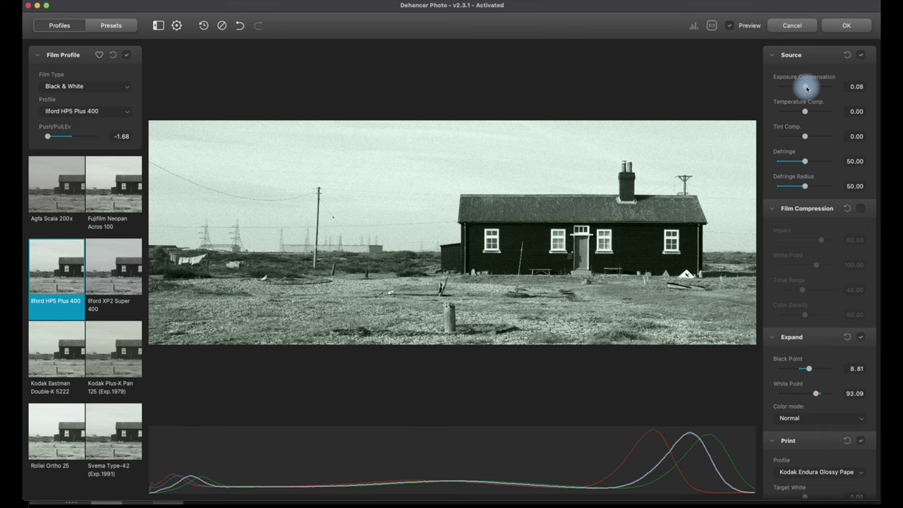
scroll(800, 451, down, 5)
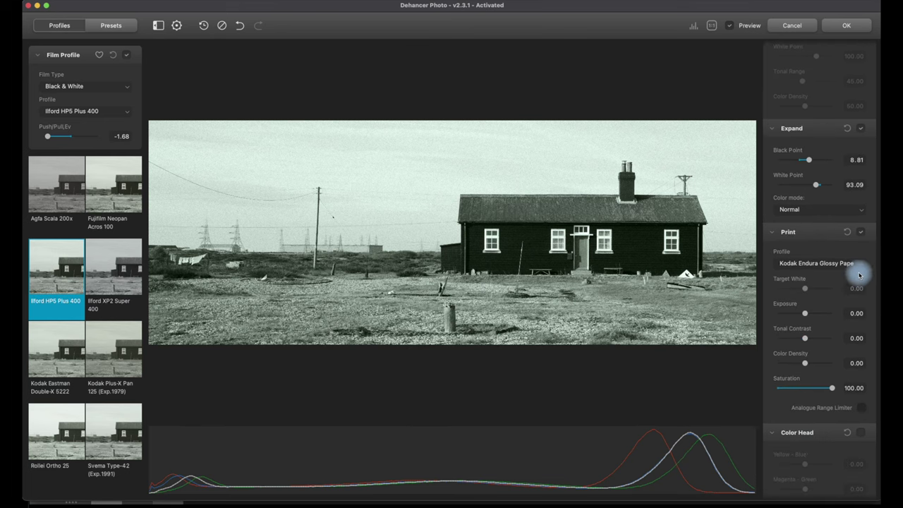
click(857, 263)
click(810, 233)
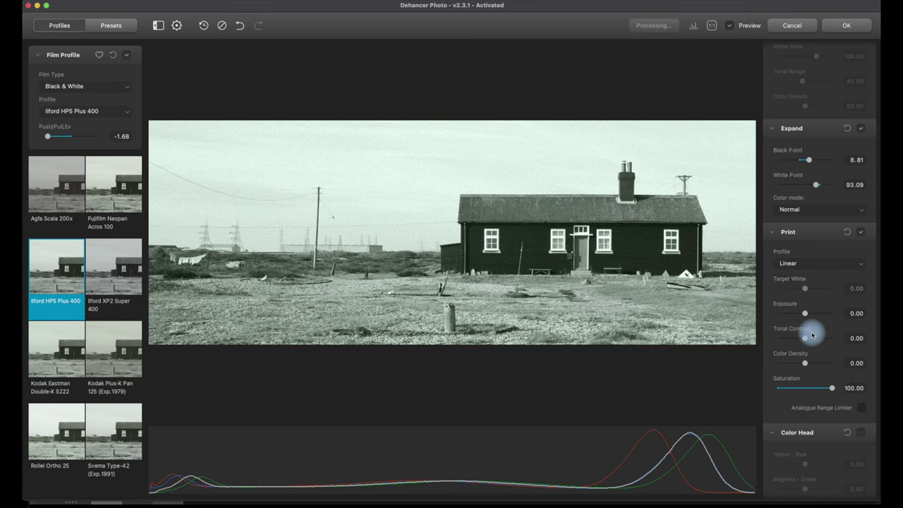
scroll(812, 335, down, 6)
scroll(811, 336, up, 10)
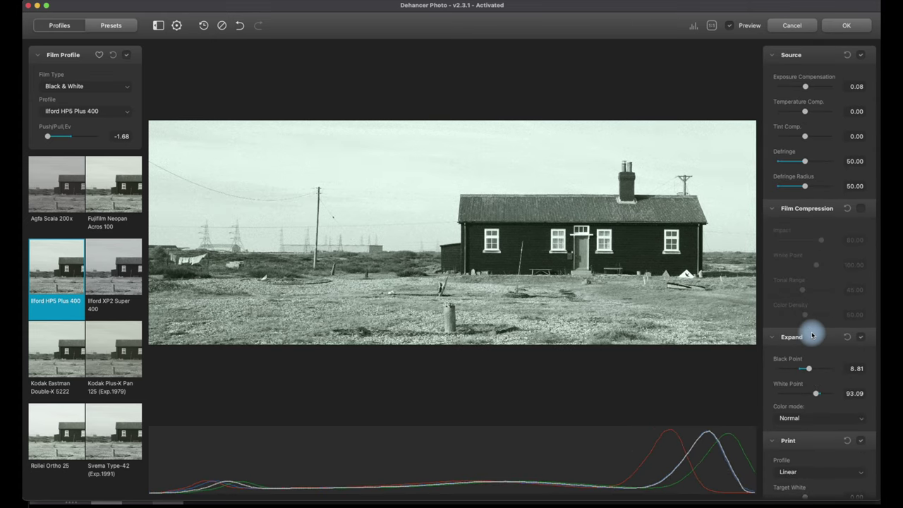
drag(796, 89, 802, 87)
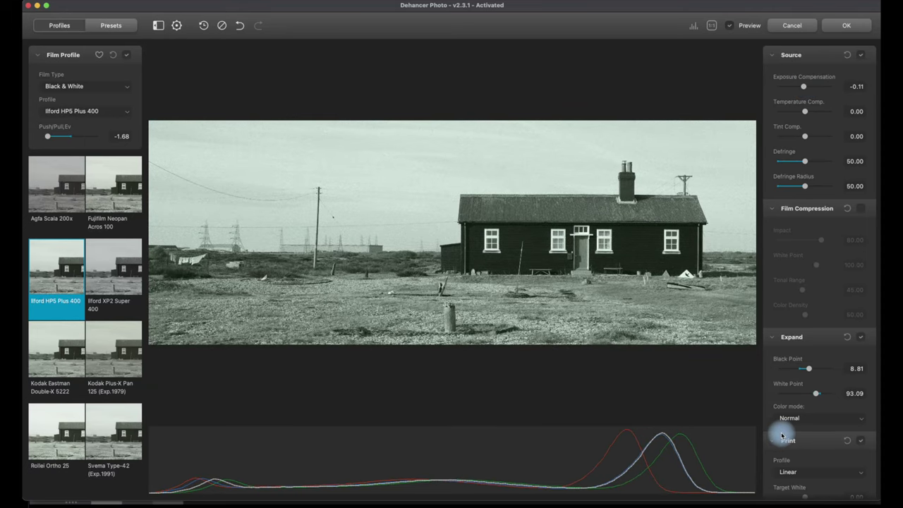
Reduce the Film Grain amount to 11.51, judging the grain on the cottage at 1:1 magnification.
scroll(782, 435, down, 5)
scroll(781, 435, down, 1)
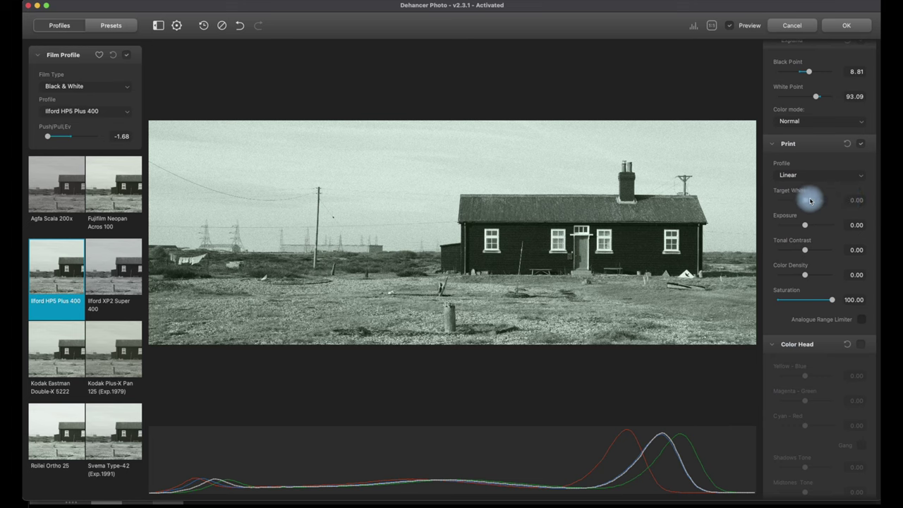
scroll(812, 209, down, 5)
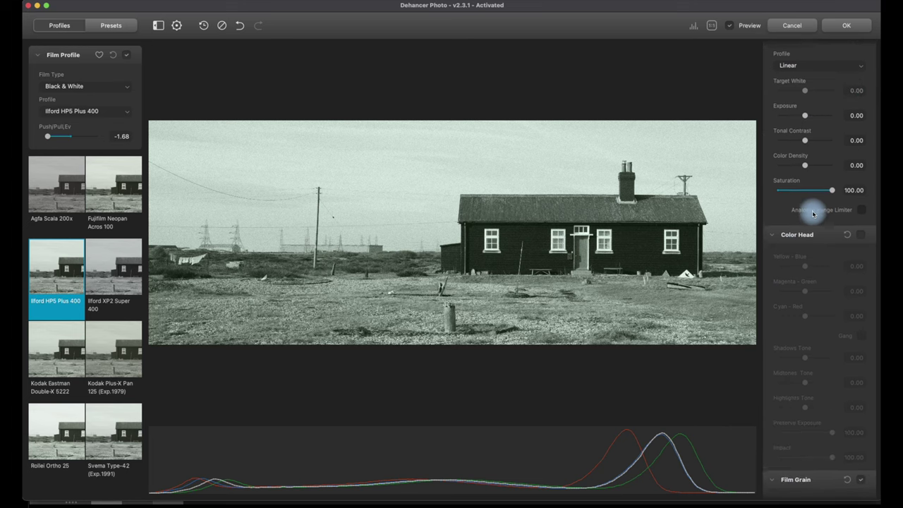
scroll(813, 215, down, 4)
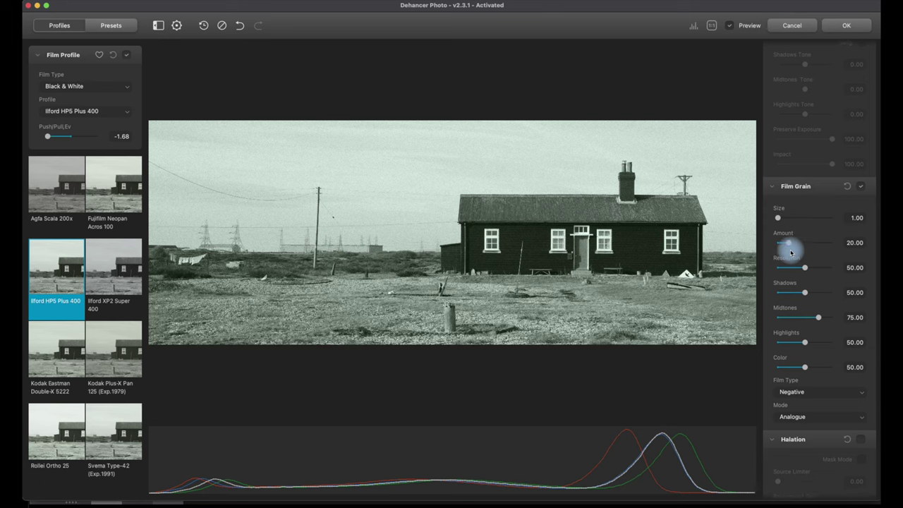
drag(790, 246, 790, 246)
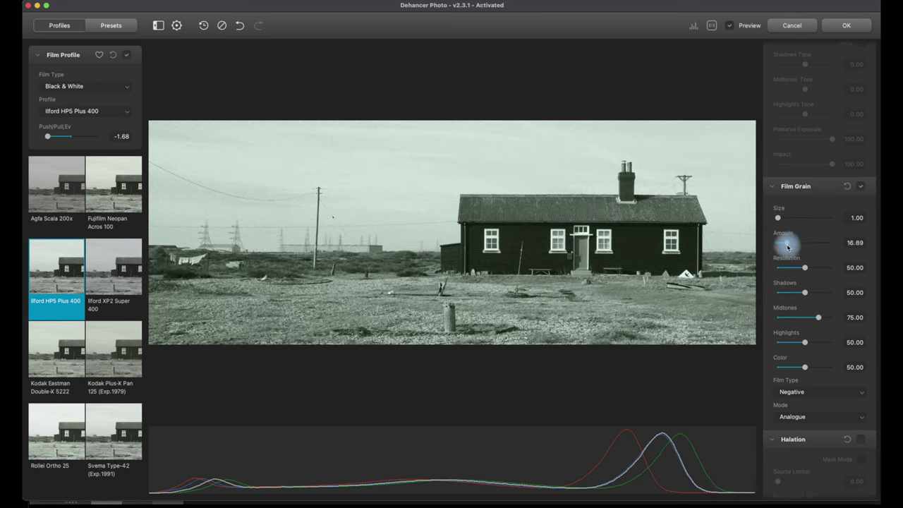
click(713, 26)
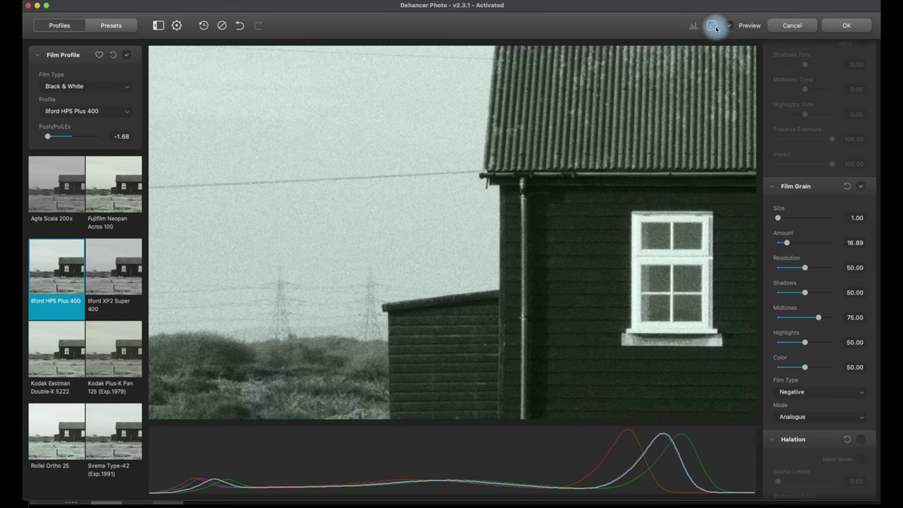
drag(790, 239, 784, 244)
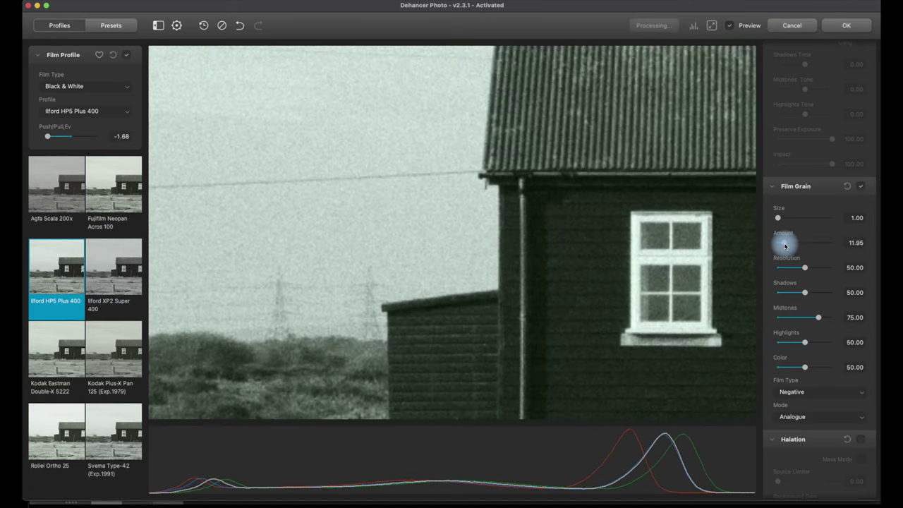
drag(784, 244, 784, 244)
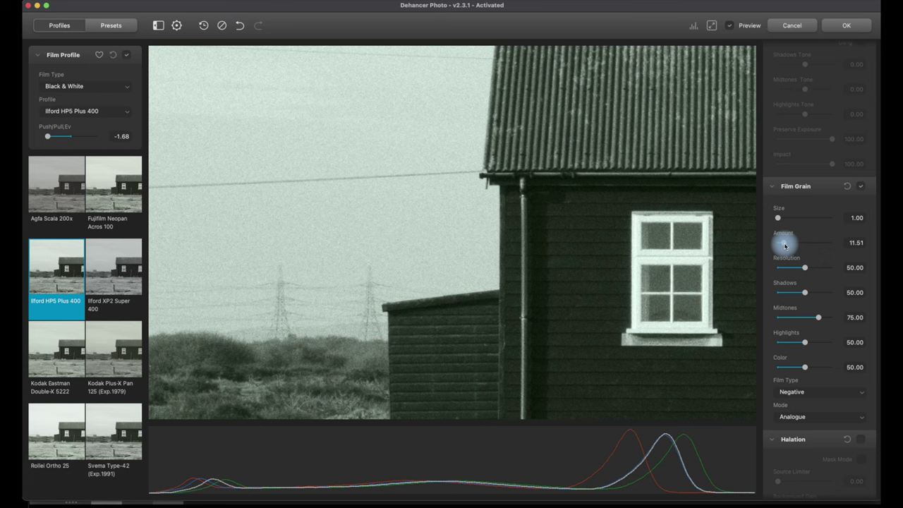
Toggle Bloom on and off to compare its effect on the cottage's white window.
scroll(784, 244, down, 15)
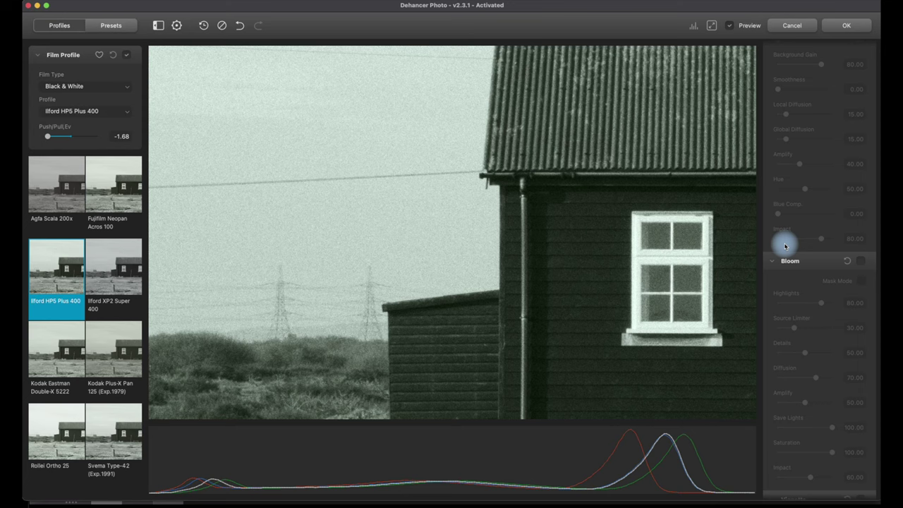
scroll(785, 245, down, 2)
click(862, 240)
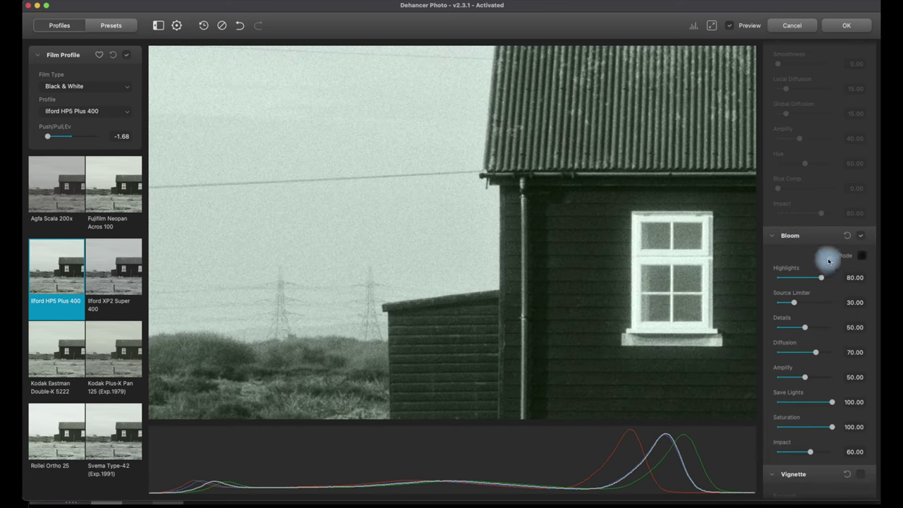
click(861, 239)
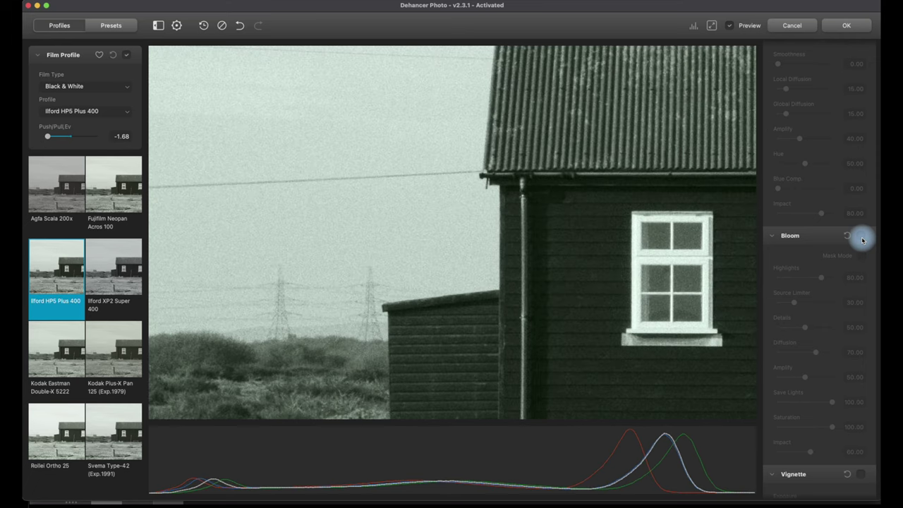
Enable Bloom and Halation, check the whole cottage image, and apply the film look to the photo.
click(861, 239)
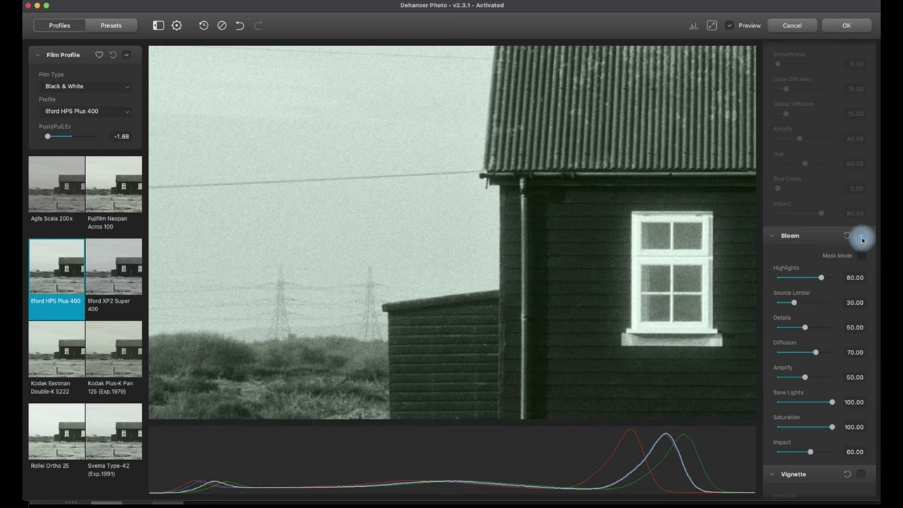
scroll(862, 239, up, 5)
click(861, 141)
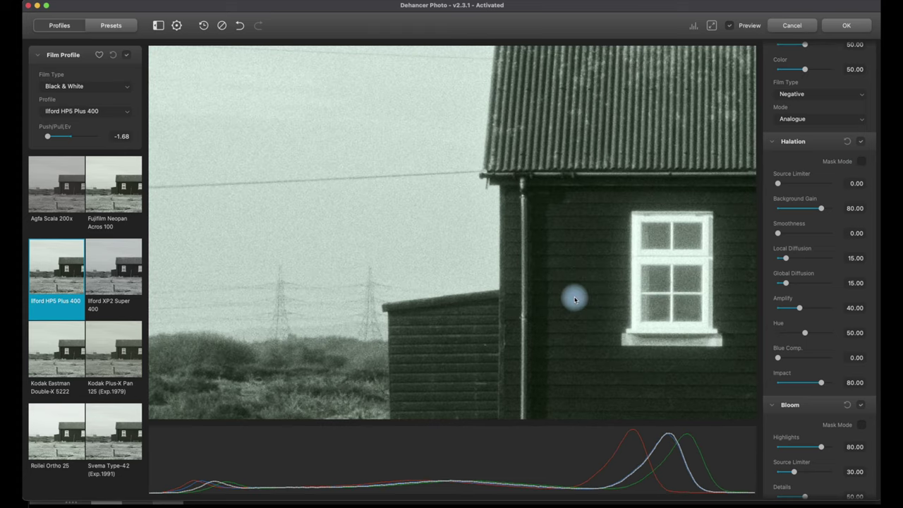
scroll(814, 369, down, 5)
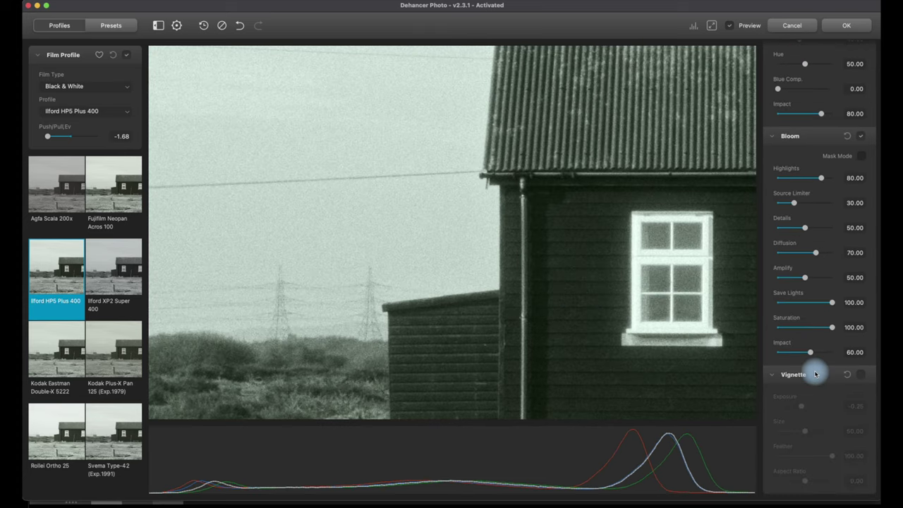
scroll(814, 370, up, 5)
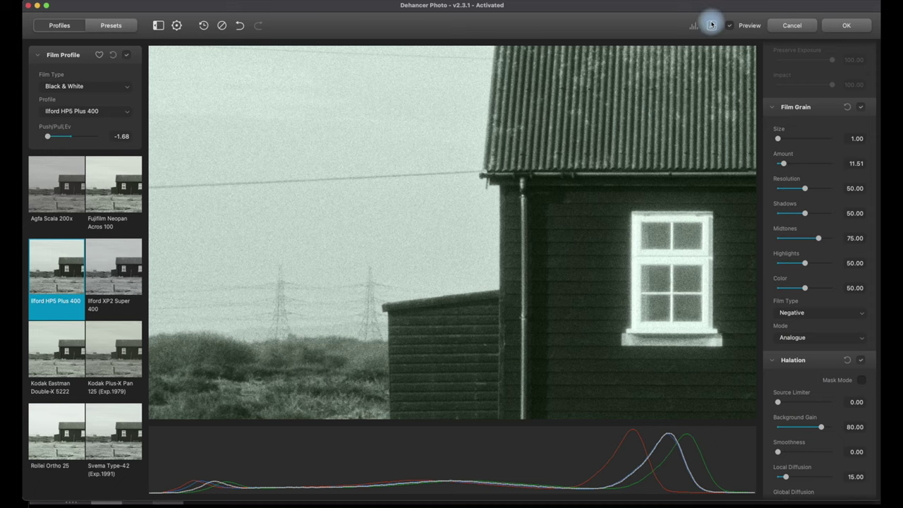
click(711, 25)
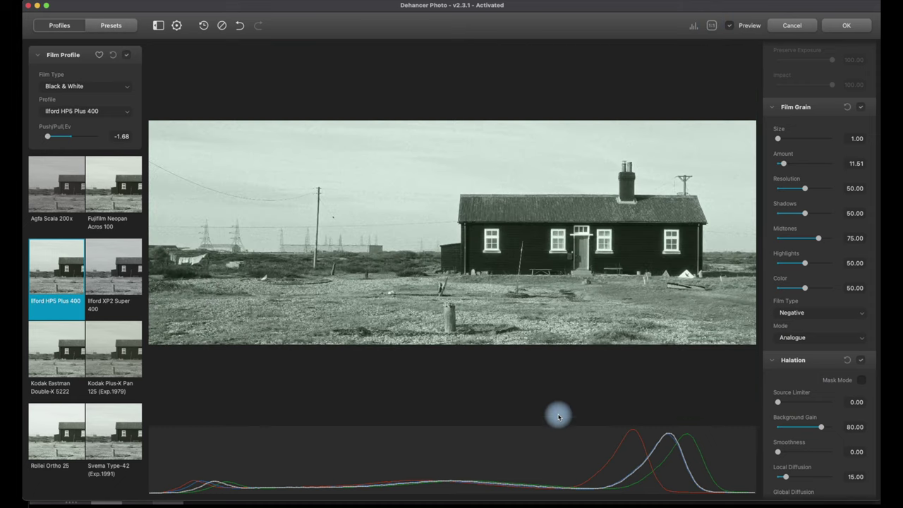
click(851, 27)
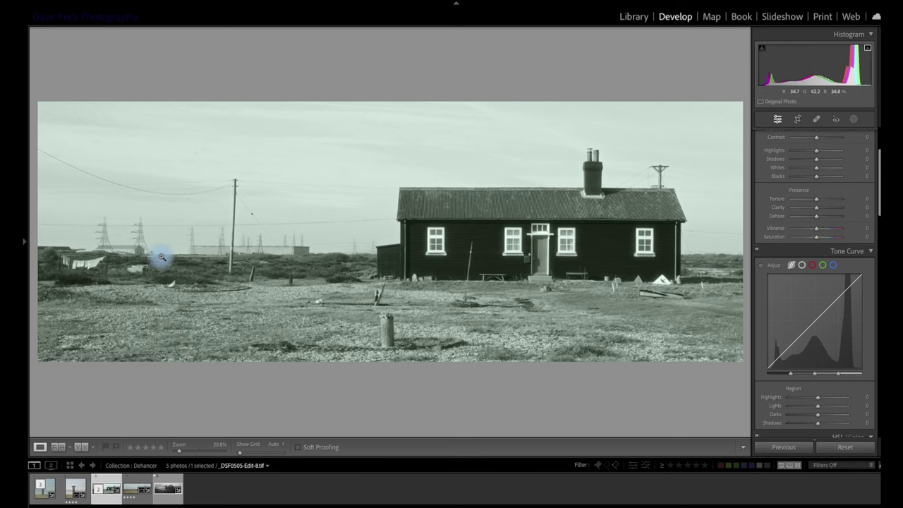
Crop the cottage photo slightly along its right and bottom edges, keeping the original aspect ratio.
click(797, 119)
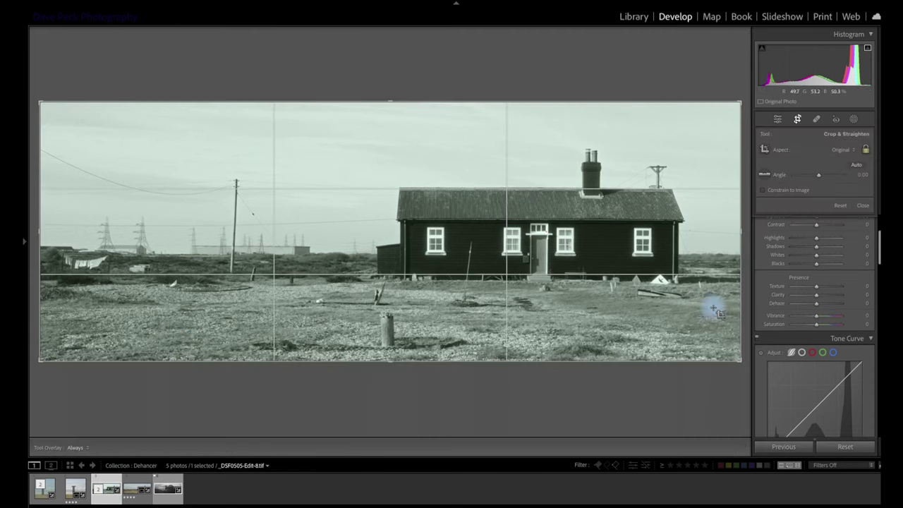
drag(739, 360, 721, 359)
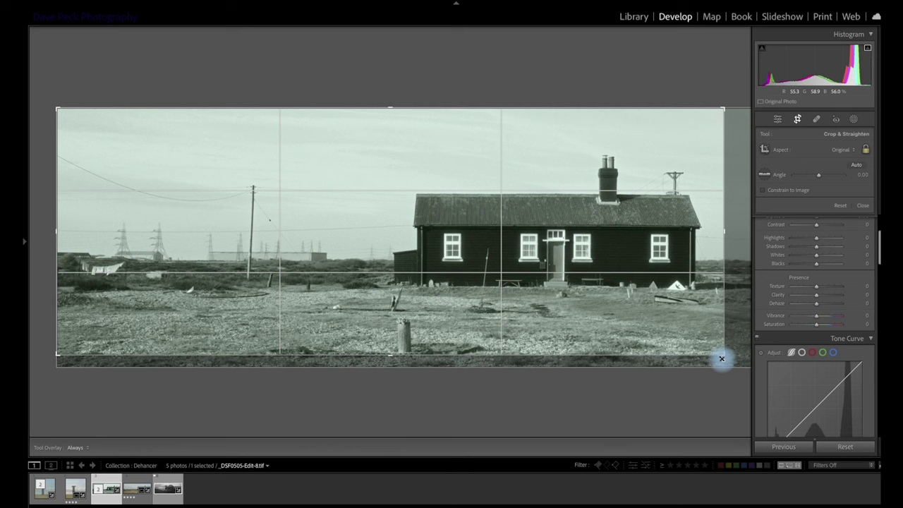
key(Return)
Add a brush mask on the large white sheet of the distant washing line and show the mask overlay.
click(87, 275)
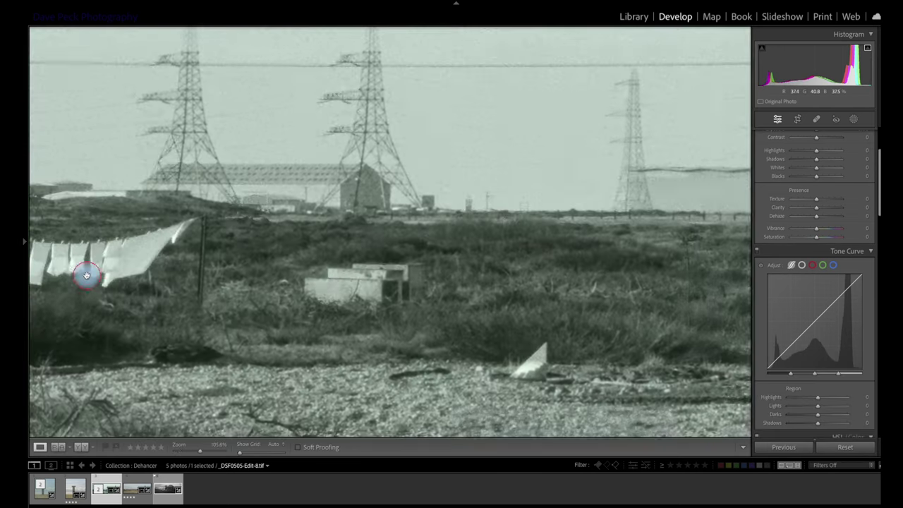
drag(123, 273, 222, 274)
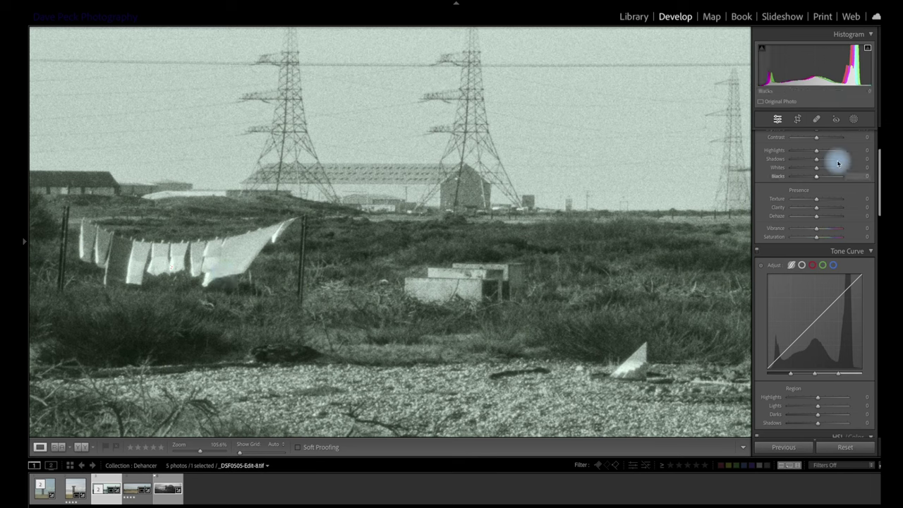
click(855, 120)
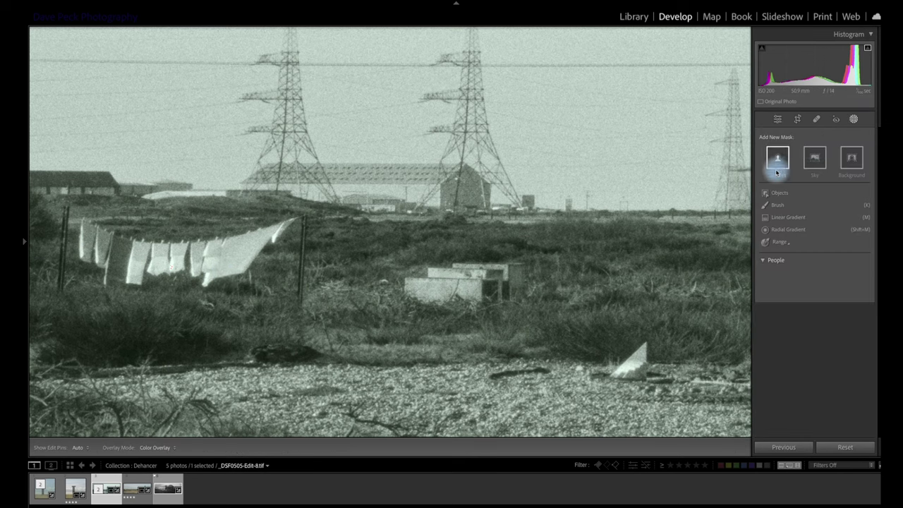
click(775, 204)
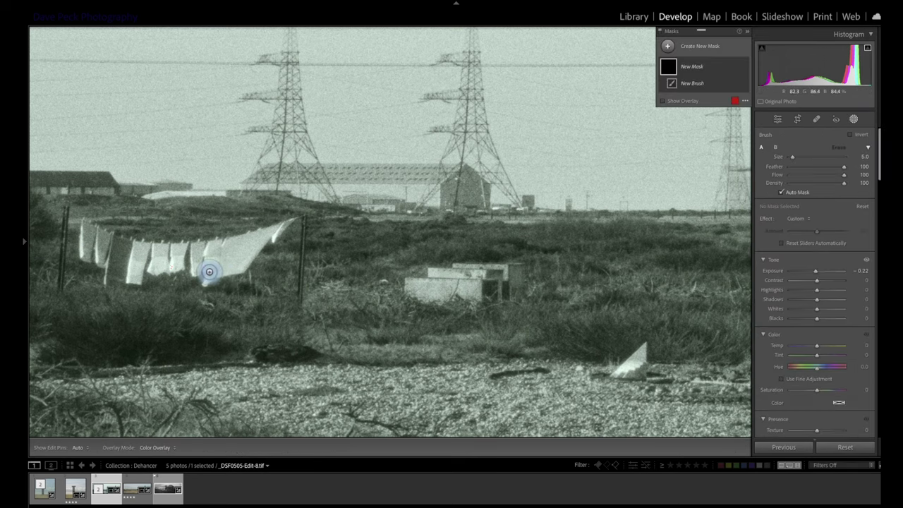
drag(210, 270, 209, 256)
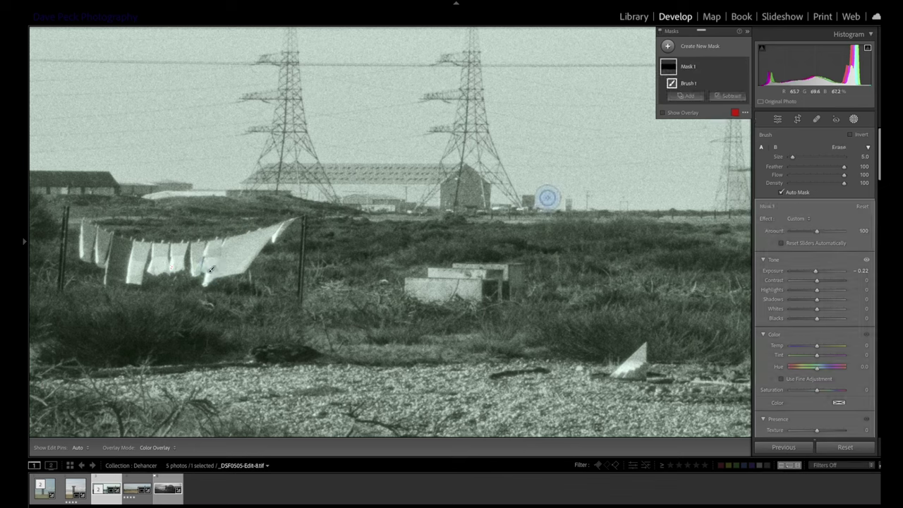
click(663, 114)
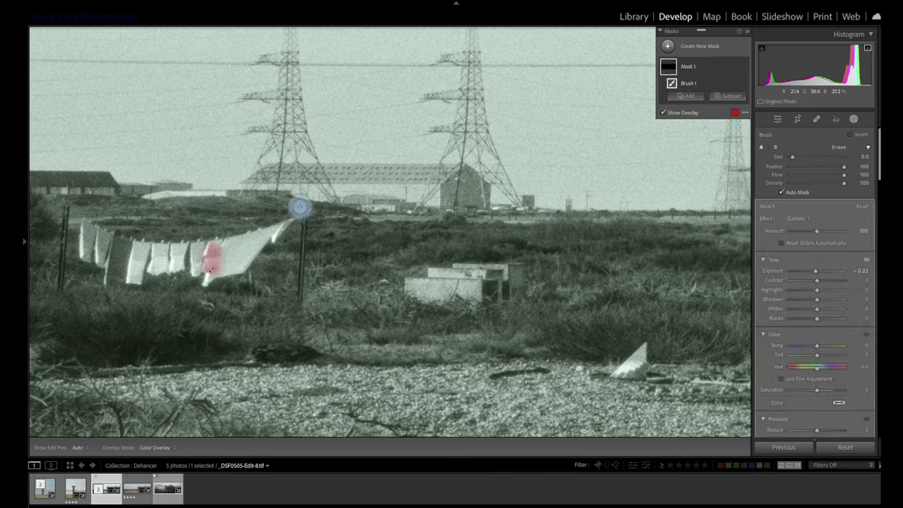
Paint the brush mask over the rest of the large sheet and the neighbouring white laundry, keeping the edit pins out of sight.
key(h)
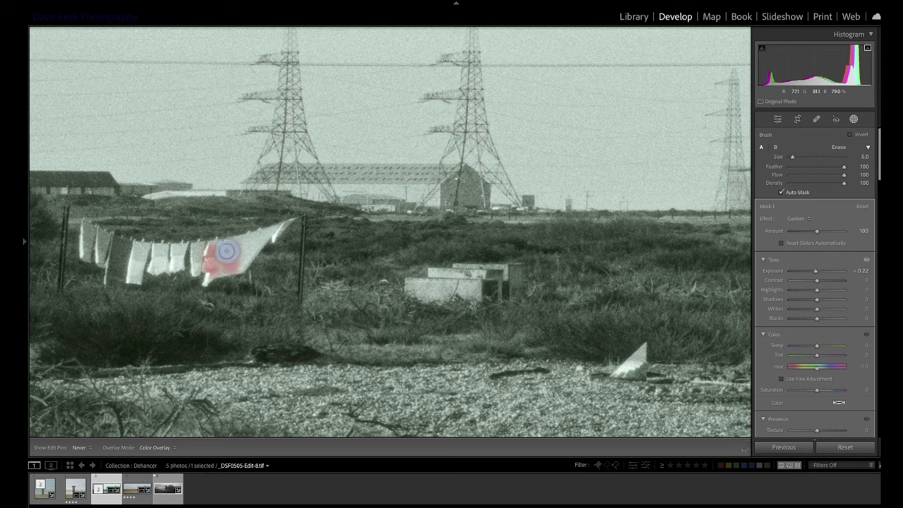
mouse_move(222, 264)
mouse_down()
mouse_move(266, 236)
mouse_move(190, 249)
mouse_up()
key(h)
key(h)
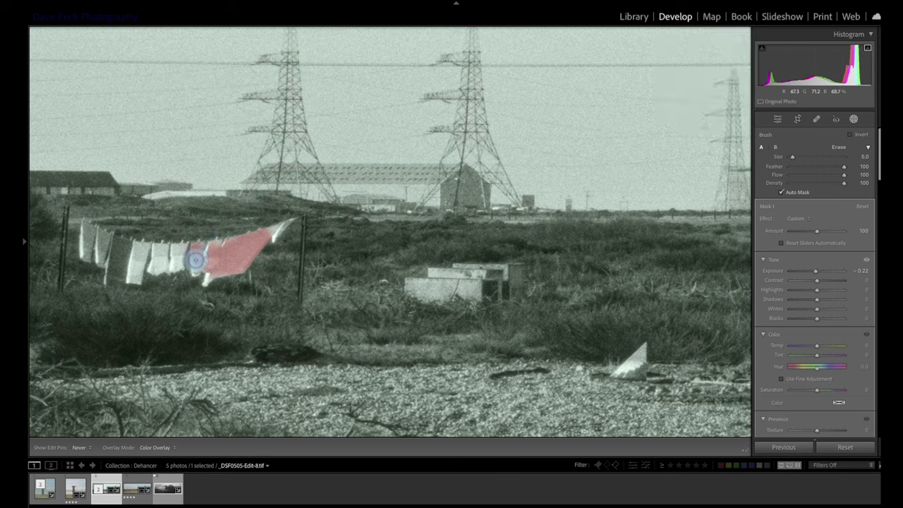
key(h)
key(h)
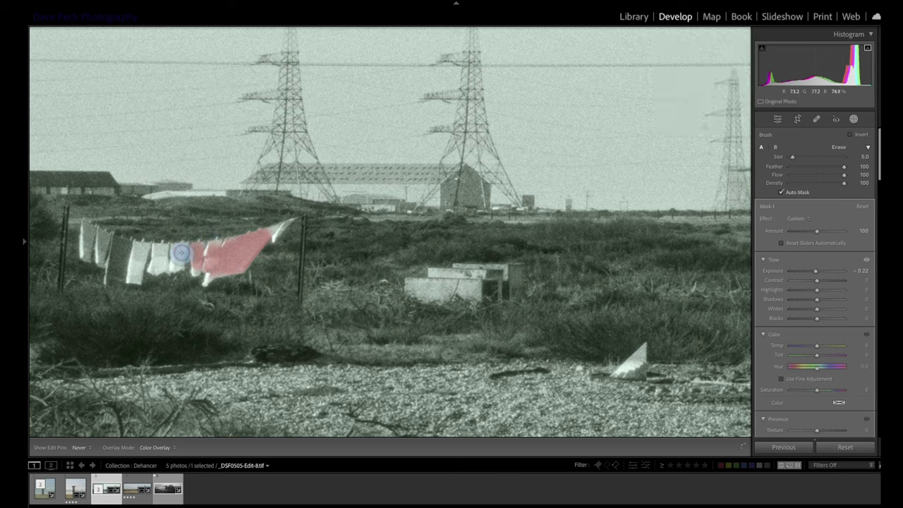
drag(177, 251, 177, 261)
key(h)
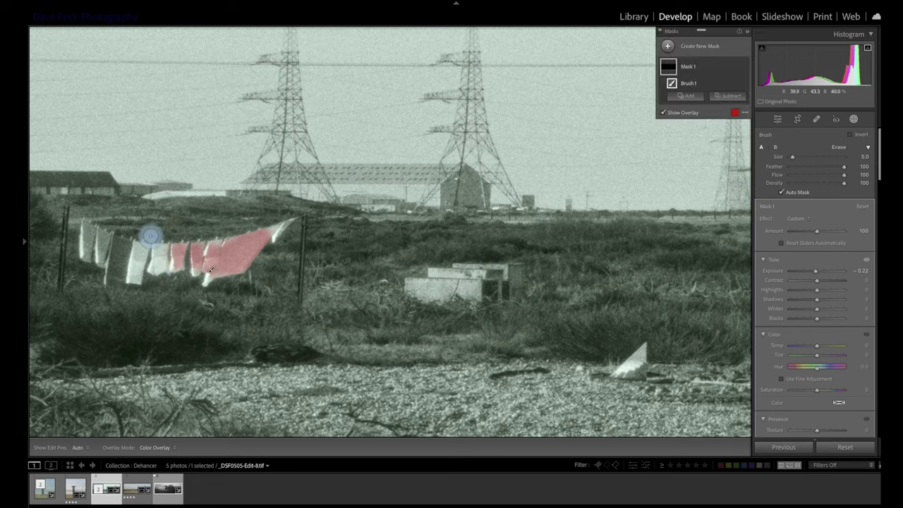
key(h)
mouse_move(161, 252)
mouse_down()
mouse_move(139, 256)
mouse_move(134, 275)
mouse_up()
key(h)
key(h)
key(h)
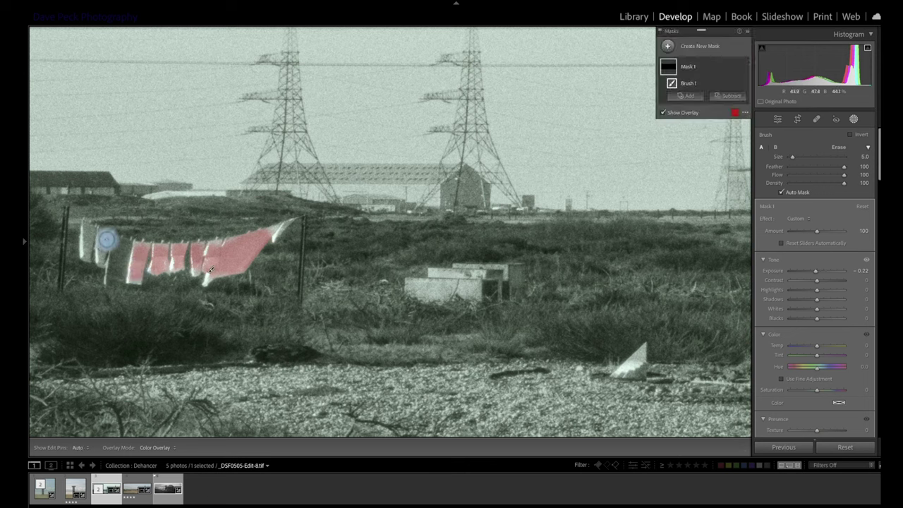